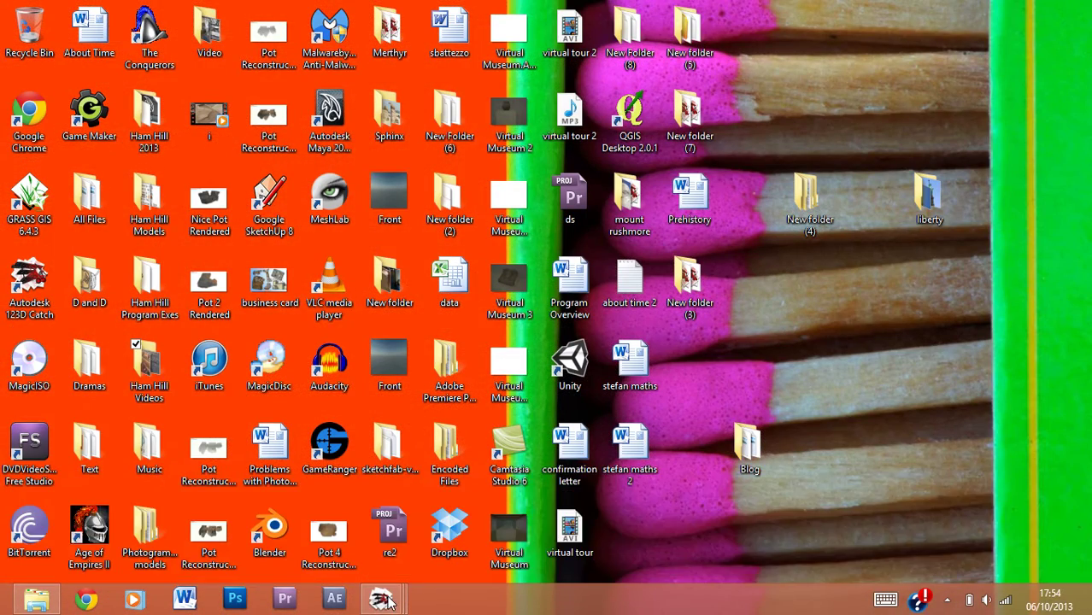
- Bring up the 123D Catch window previews on the taskbar, with the Stone spread thumbnail first
mouse_move(387, 602)
mouse_move(96, 528)
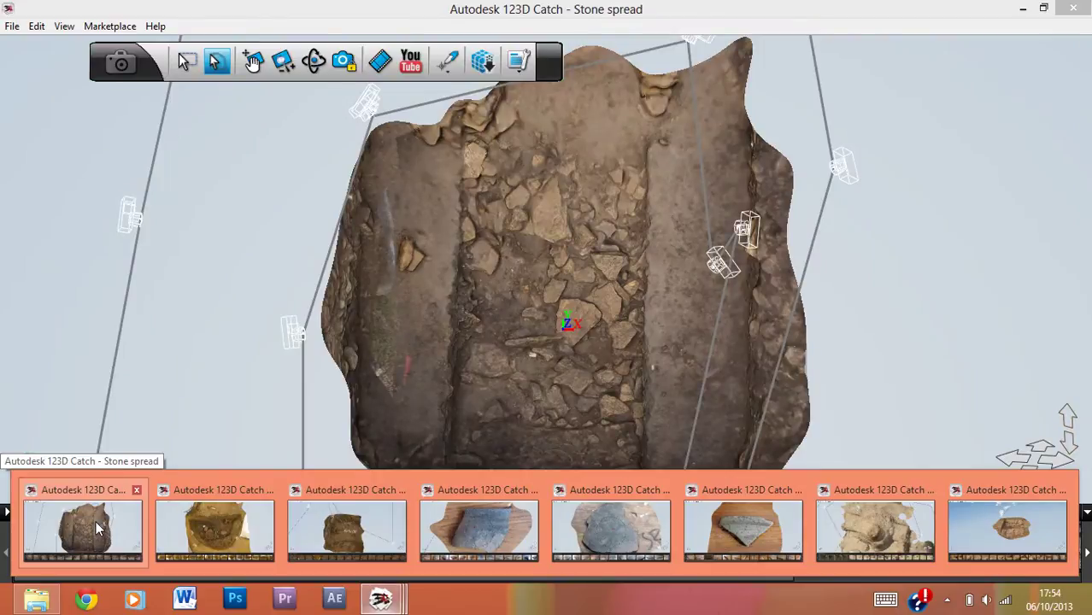
- Bring the Stone spread window forward, rotate the trench model, then zoom in and back out
click(97, 527)
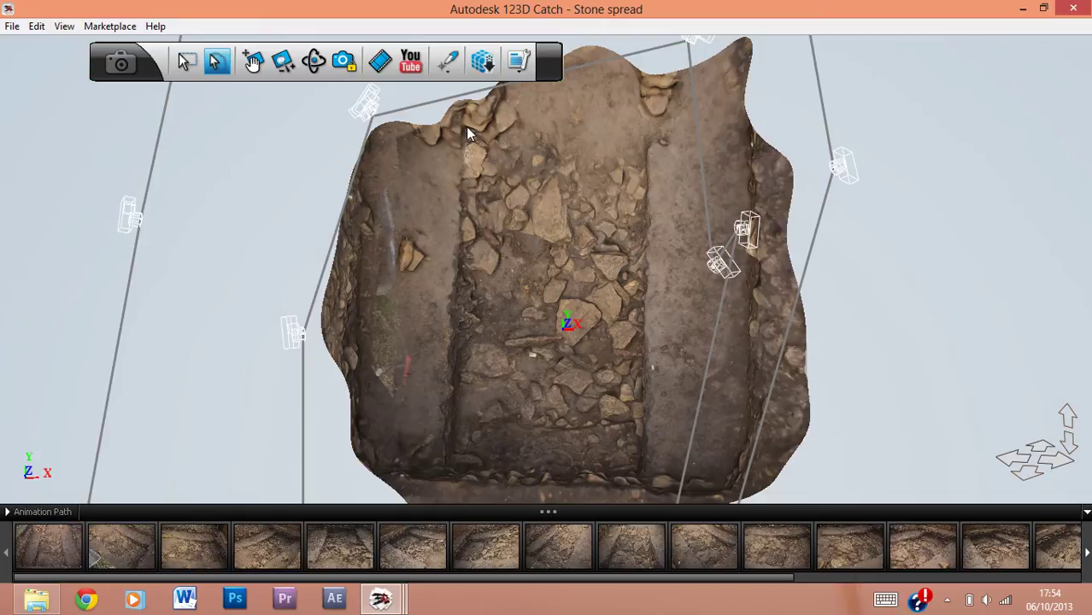
click(313, 61)
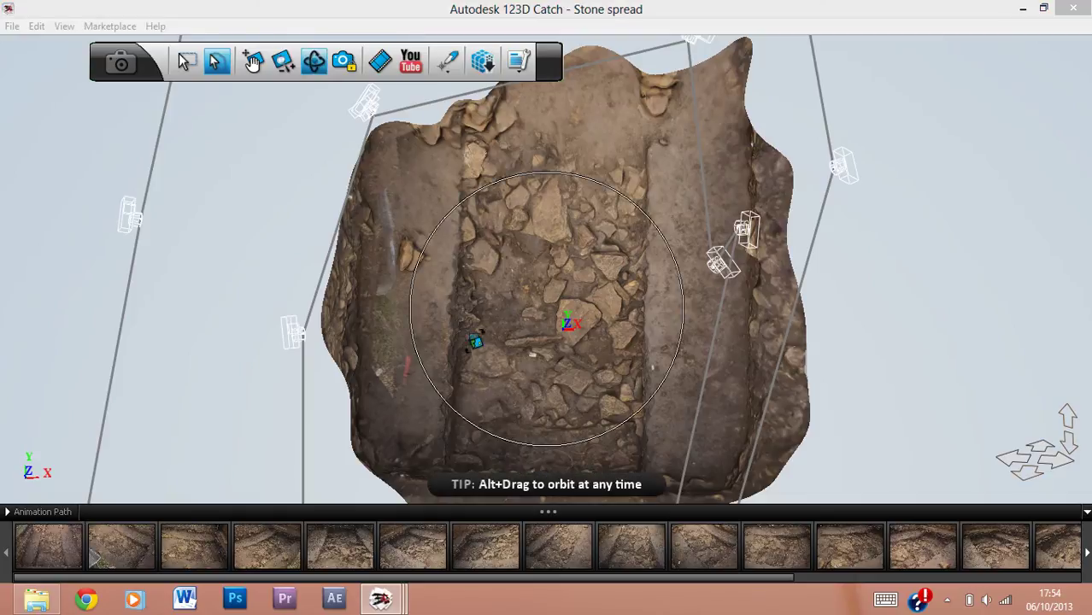
drag(576, 373, 282, 318)
scroll(557, 377, up, 5)
scroll(514, 348, down, 5)
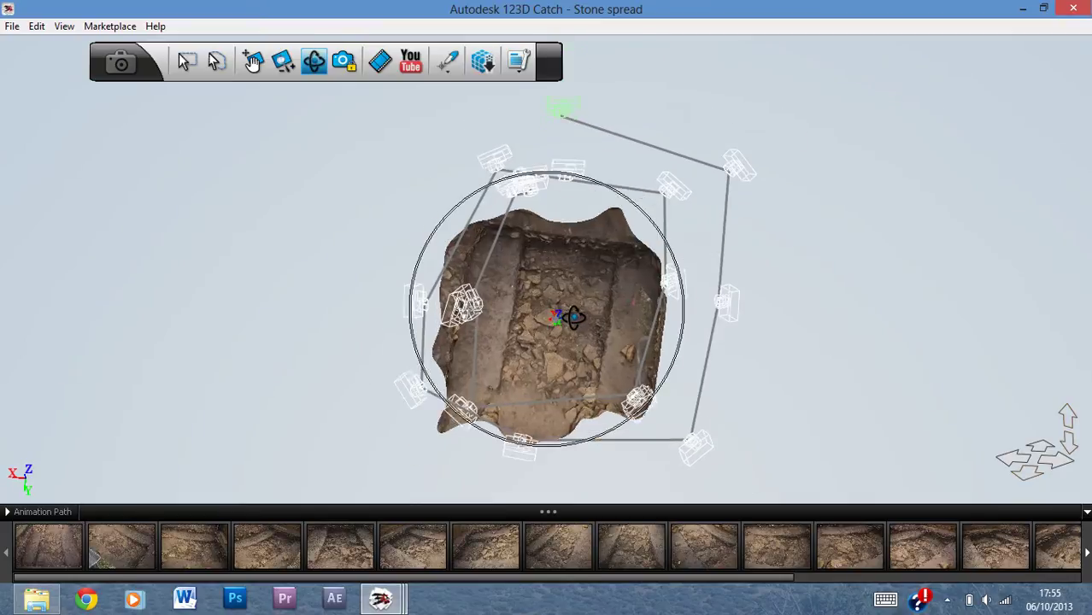
- Zoom and rotate around the stone spread to view another side and an oblique angle
scroll(580, 327, up, 5)
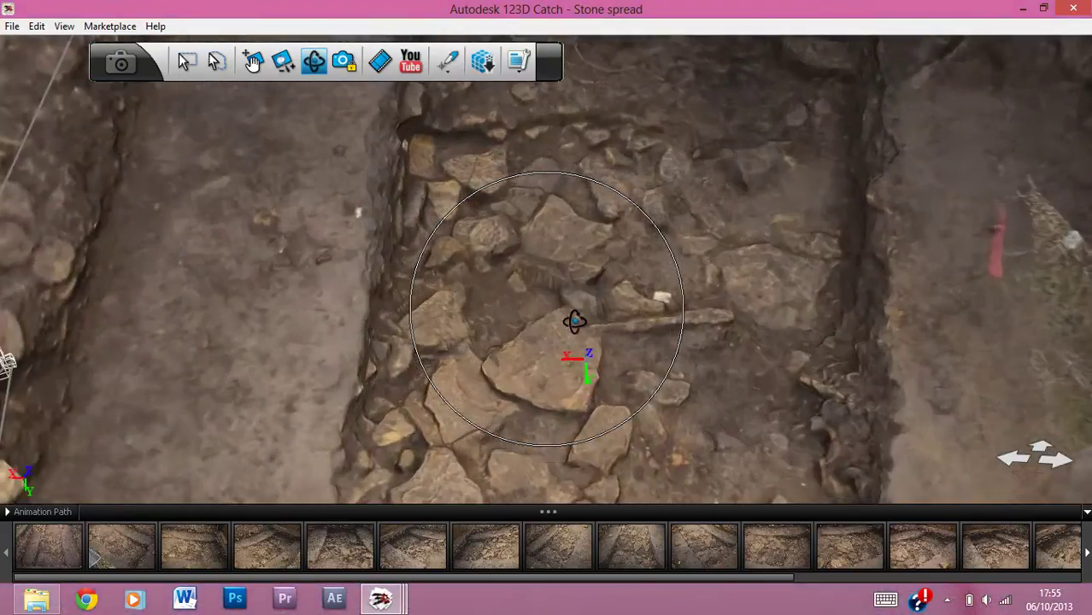
drag(574, 322, 710, 288)
scroll(520, 296, down, 5)
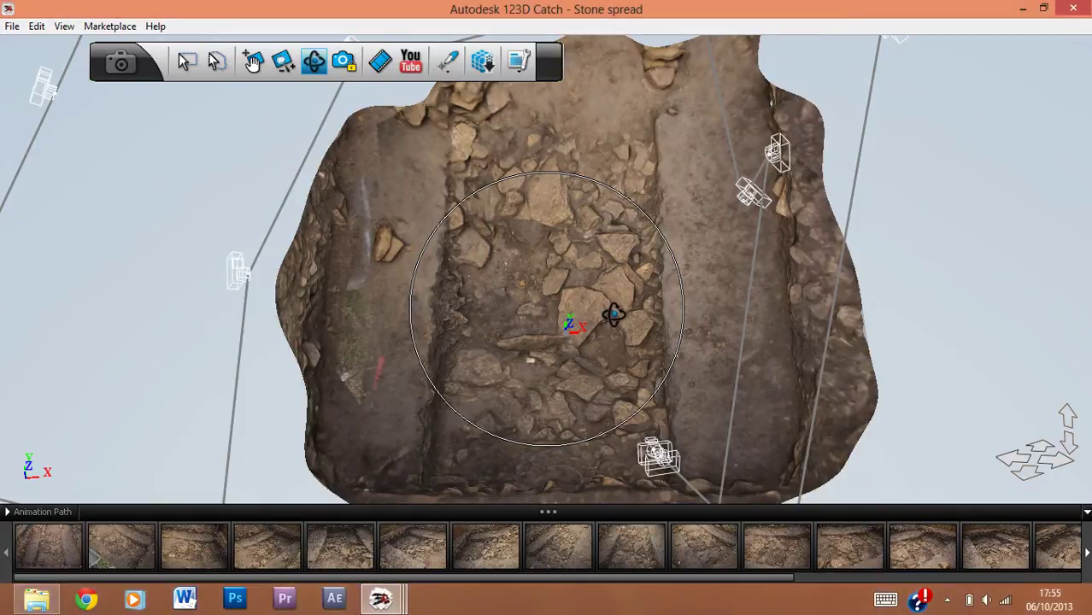
drag(579, 314, 579, 313)
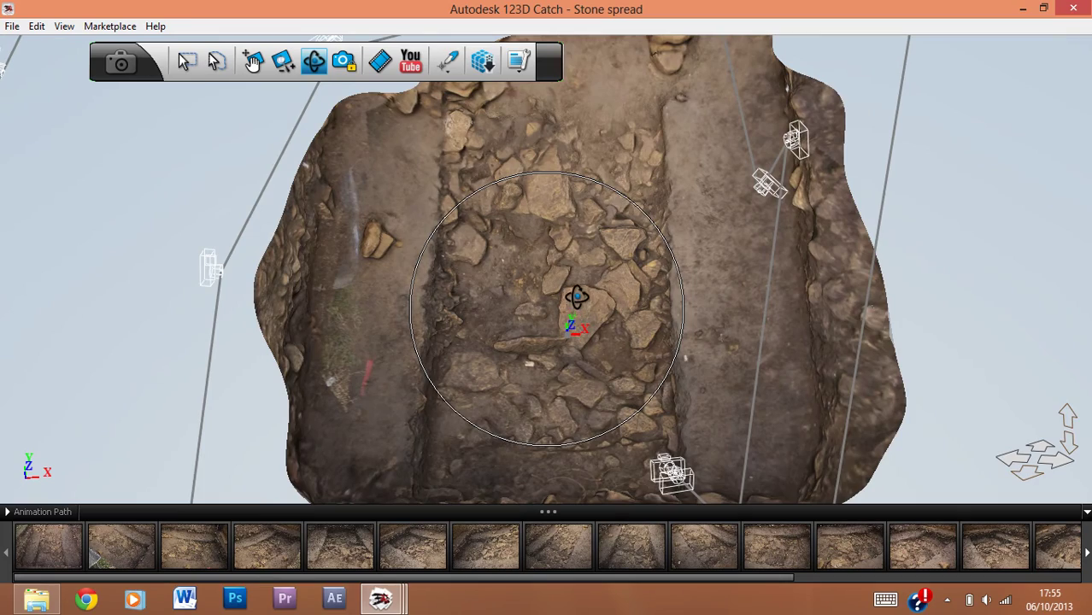
scroll(577, 297, up, 4)
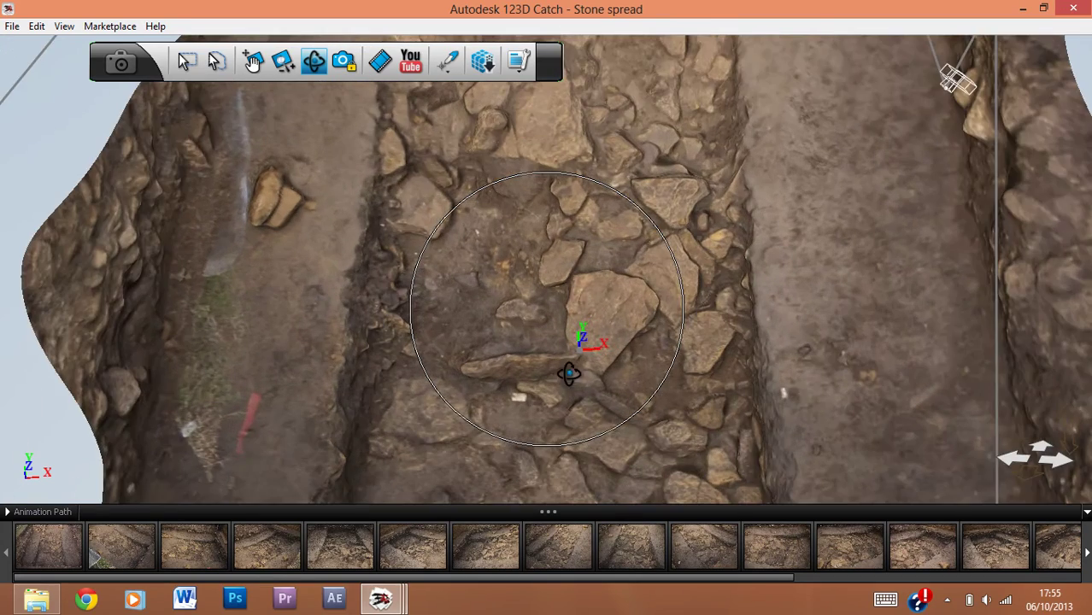
drag(569, 373, 314, 414)
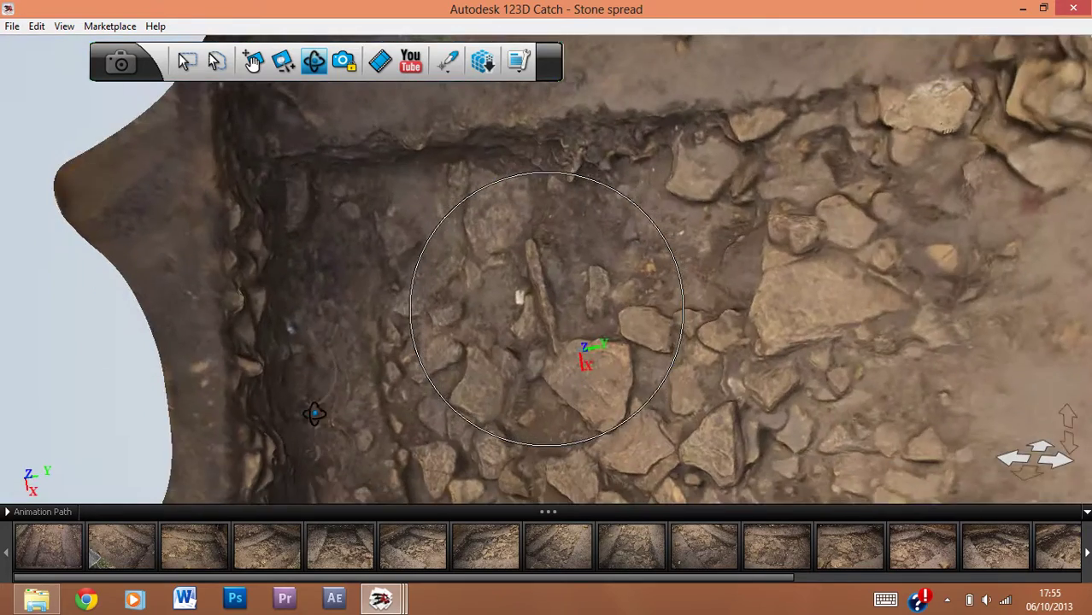
scroll(523, 370, down, 5)
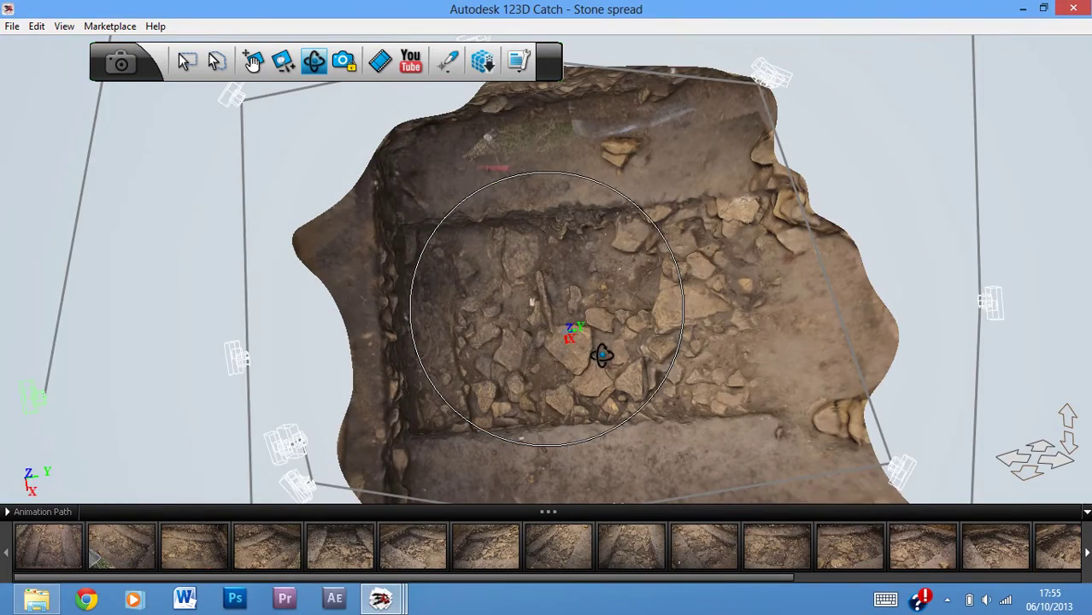
- Orbit down along the trench and to a steep view of the wall, ending overhead
drag(720, 326, 561, 357)
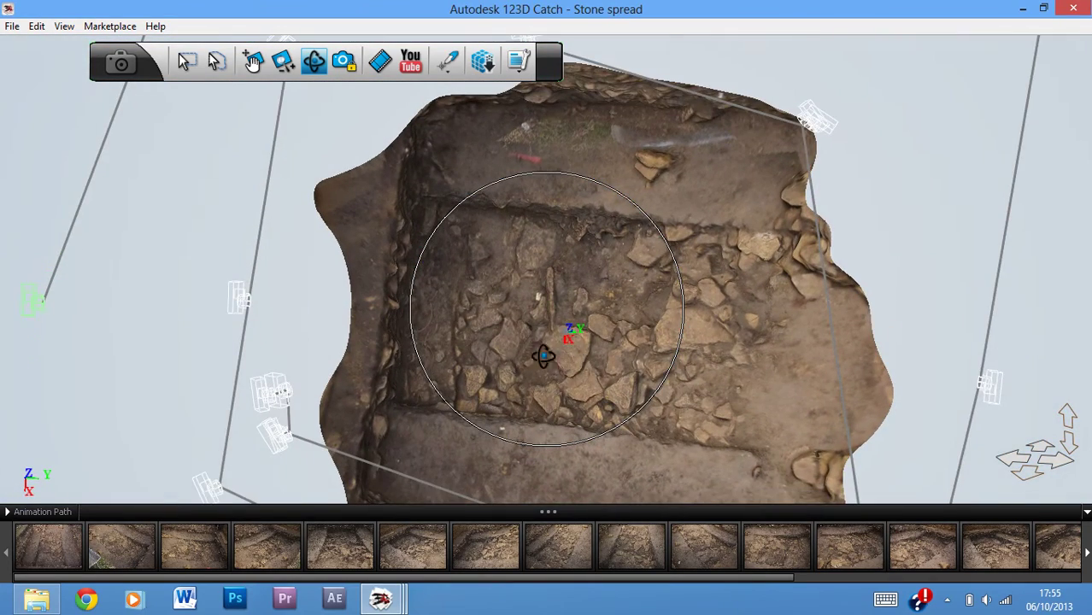
scroll(563, 350, up, 2)
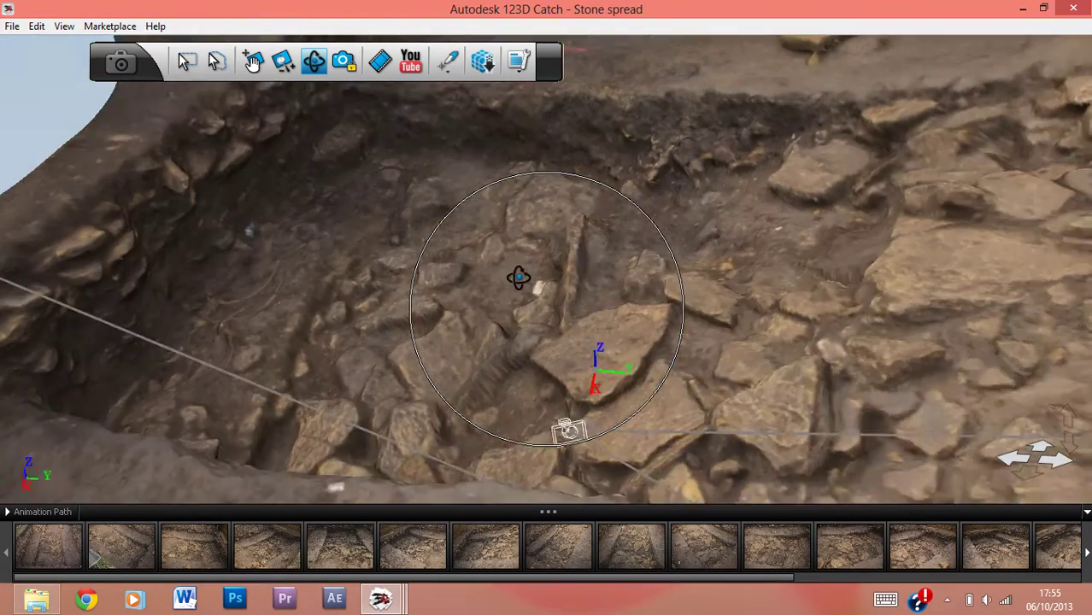
drag(518, 277, 326, 367)
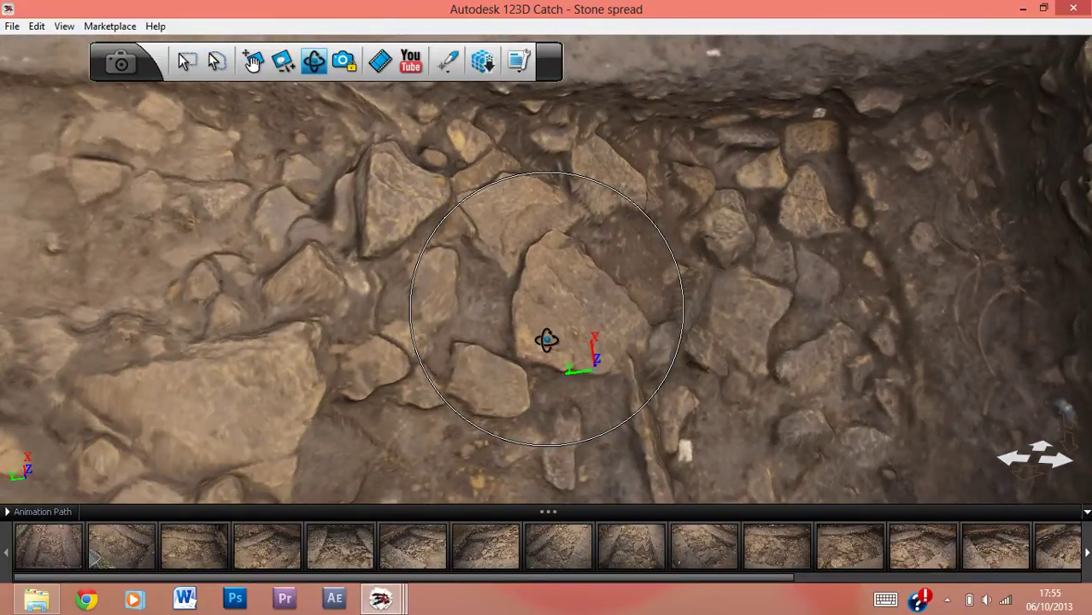
scroll(551, 329, down, 6)
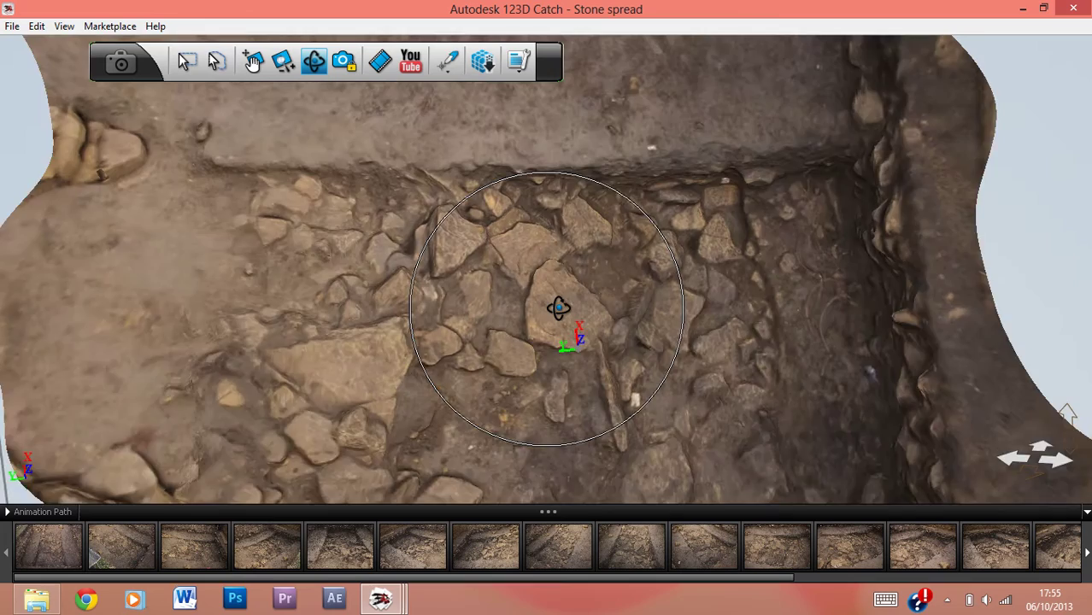
scroll(558, 305, up, 5)
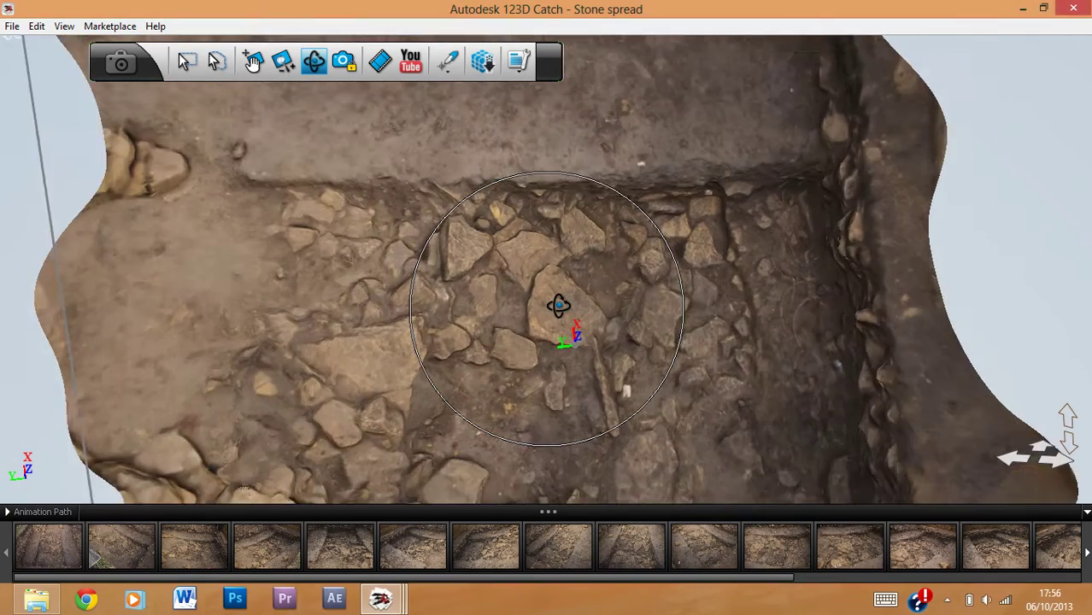
drag(566, 311, 589, 325)
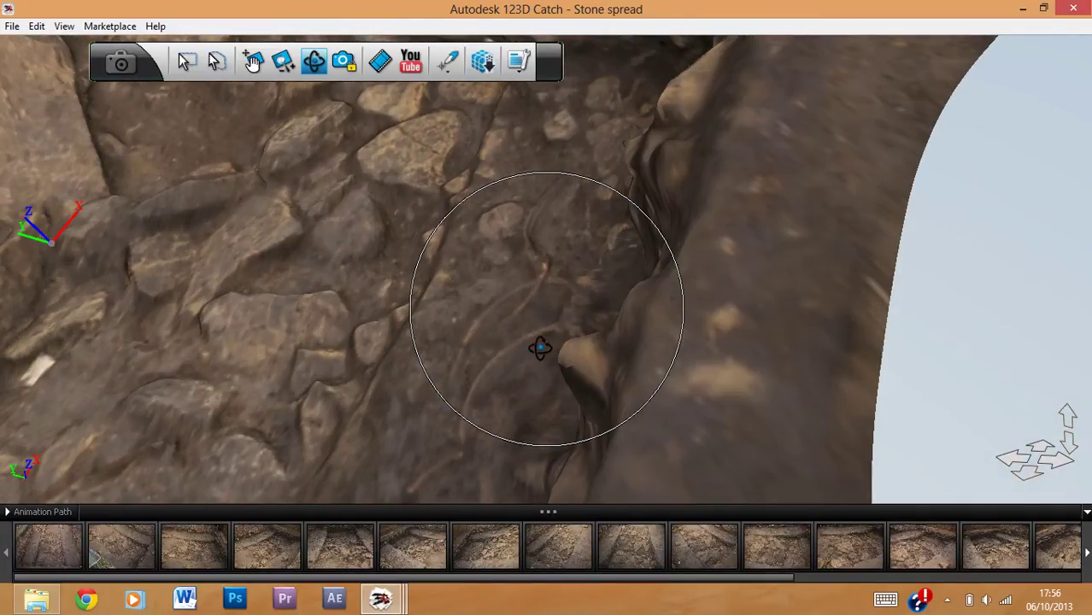
drag(562, 350, 630, 319)
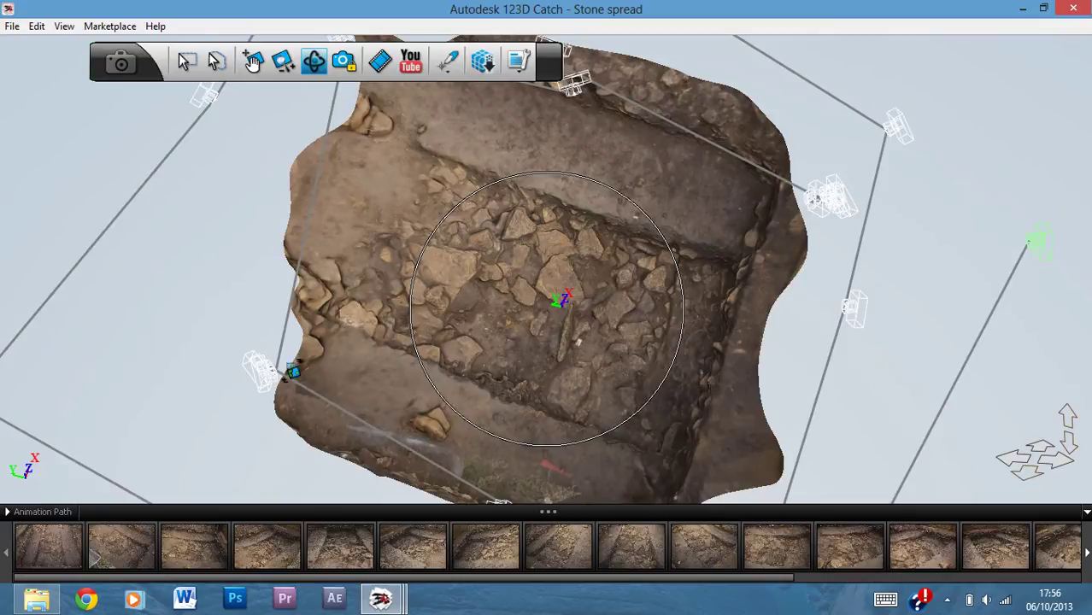
- Zoom out and orbit the stone trench to a low side view
scroll(601, 301, down, 3)
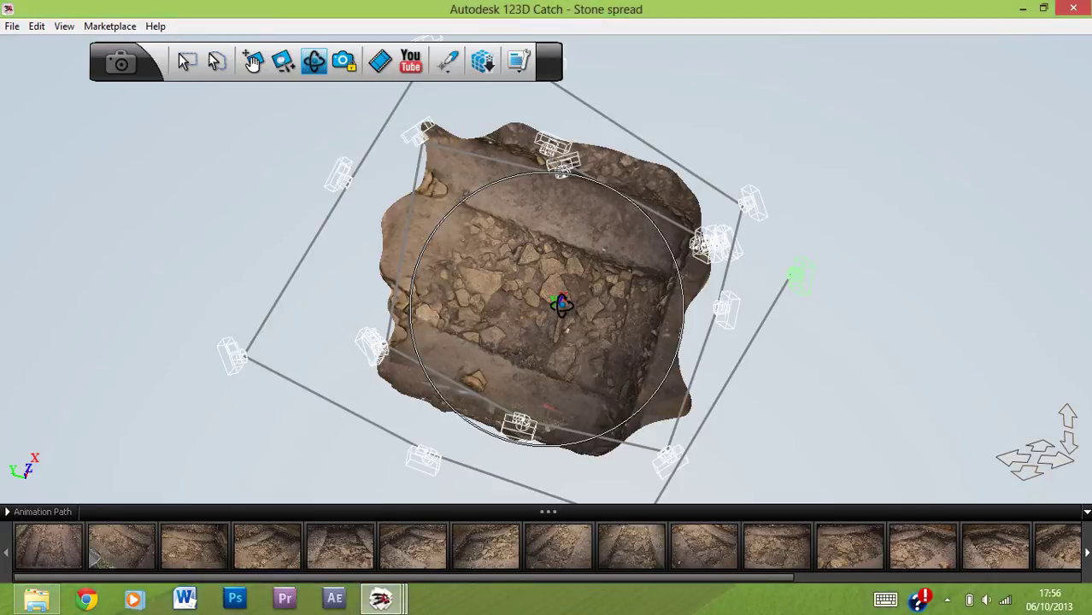
drag(547, 308, 538, 257)
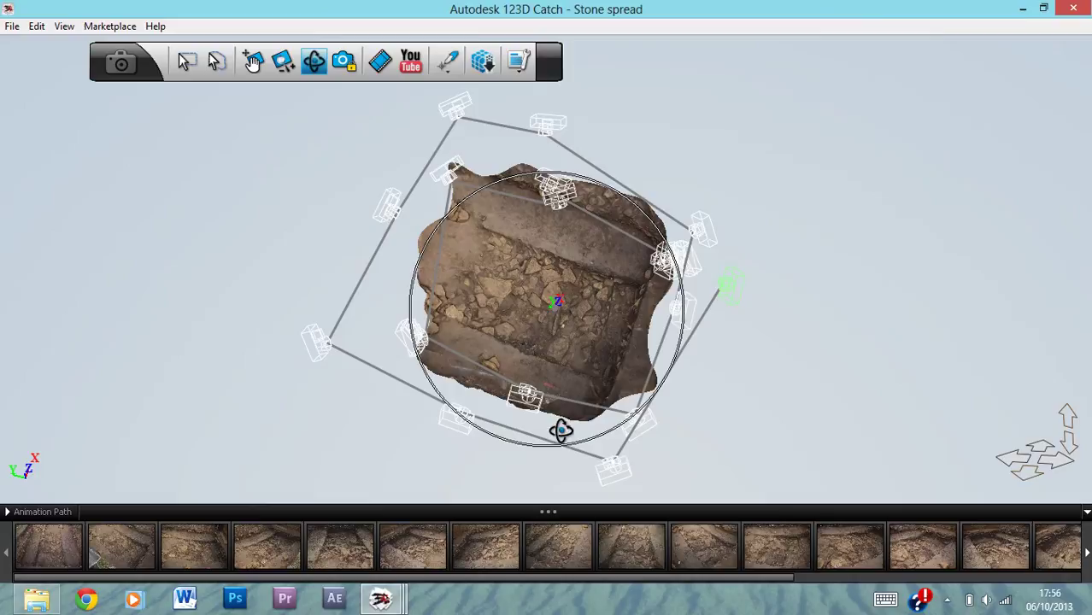
drag(519, 353, 419, 305)
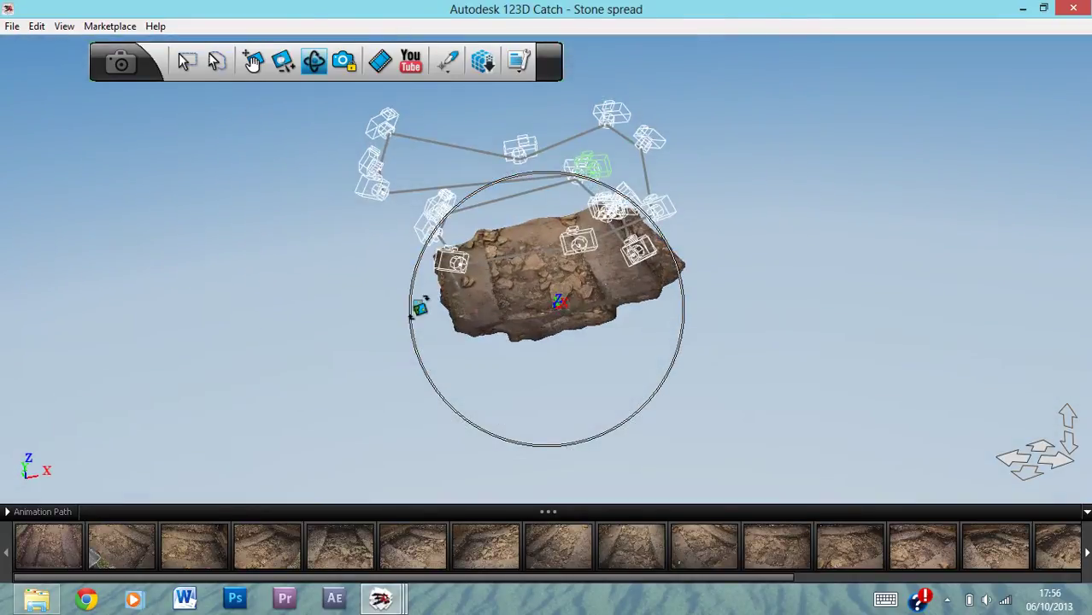
- Bring the Complete Pots model forward and tilt the pit to a low oblique side view
mouse_move(380, 598)
click(252, 555)
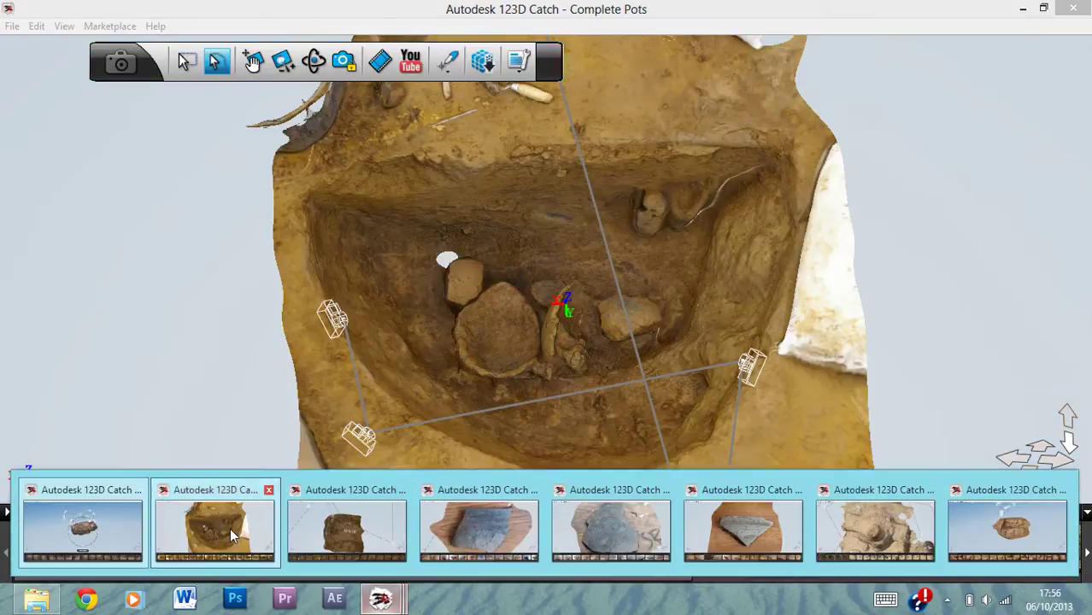
click(313, 68)
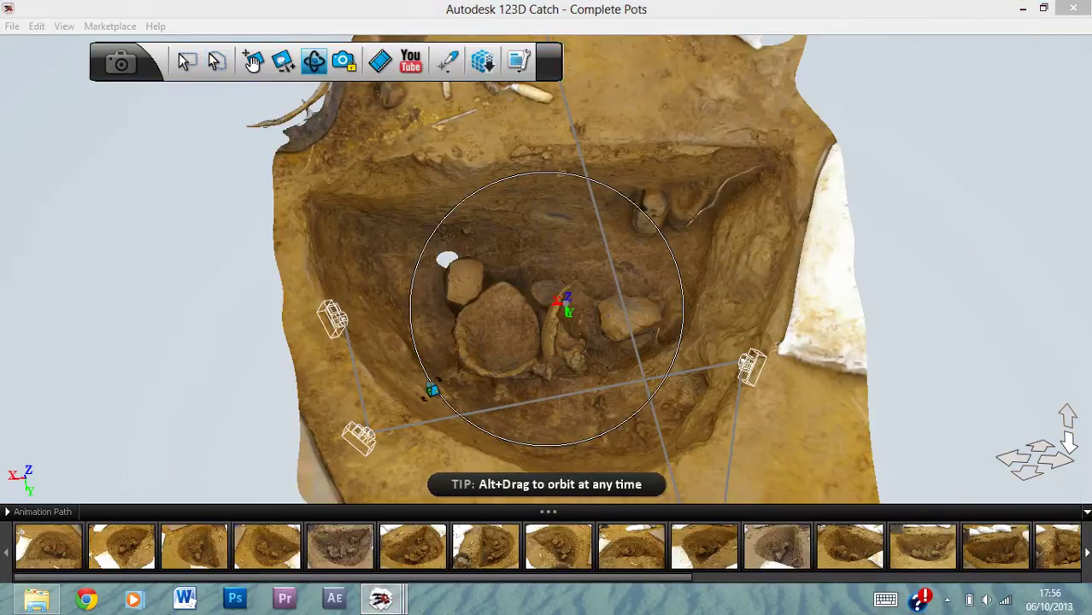
drag(508, 373, 516, 298)
- Zoom in and spin the pit around its vertical axis through several oblique views
scroll(554, 305, up, 2)
scroll(555, 305, up, 4)
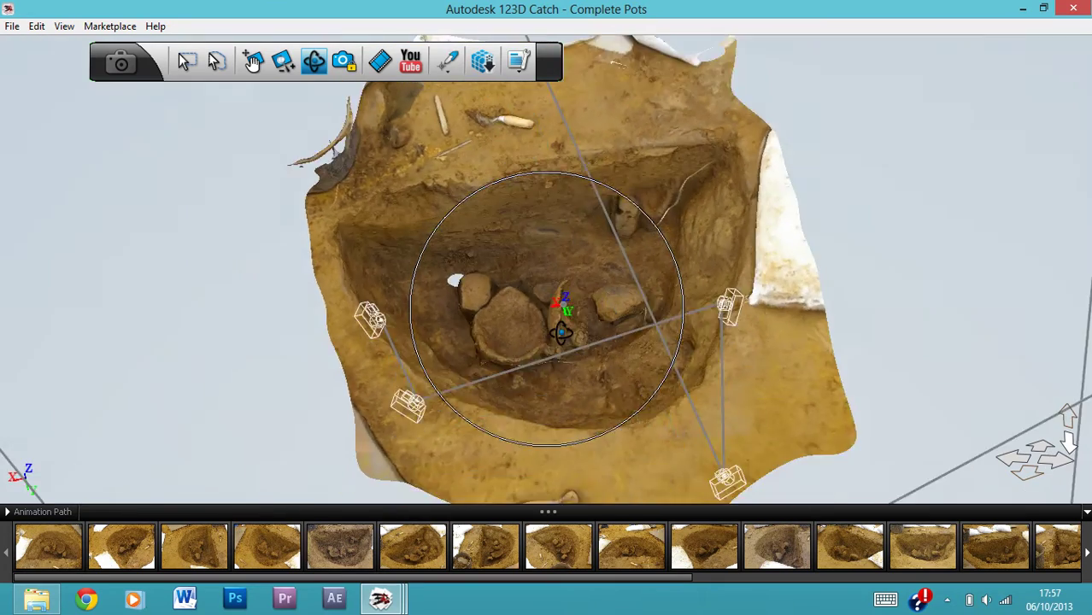
drag(560, 333, 406, 247)
drag(530, 244, 717, 369)
scroll(545, 300, up, 5)
scroll(514, 328, down, 5)
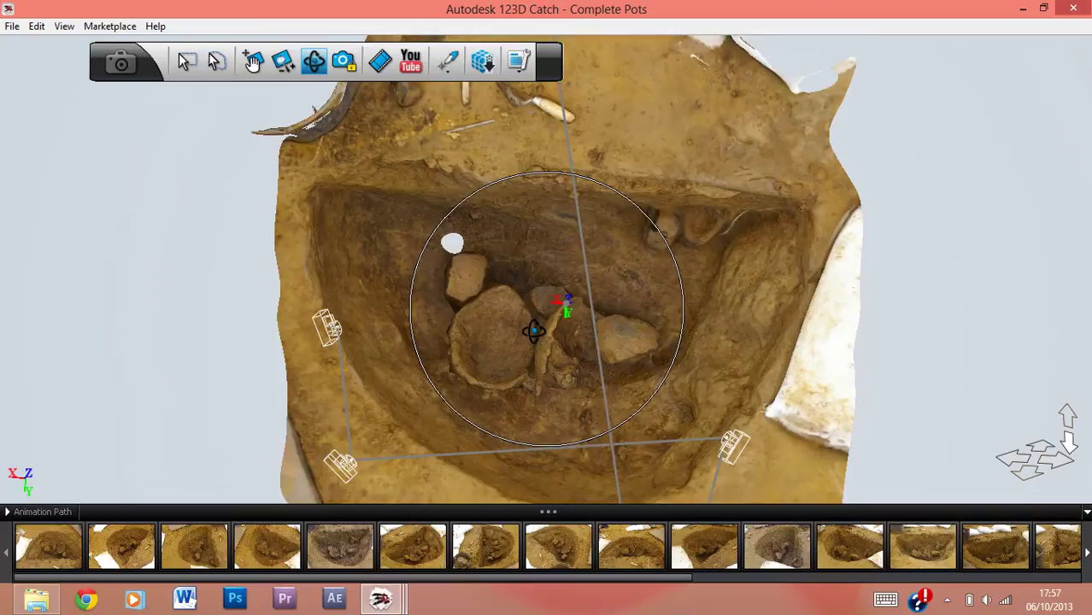
drag(533, 330, 675, 295)
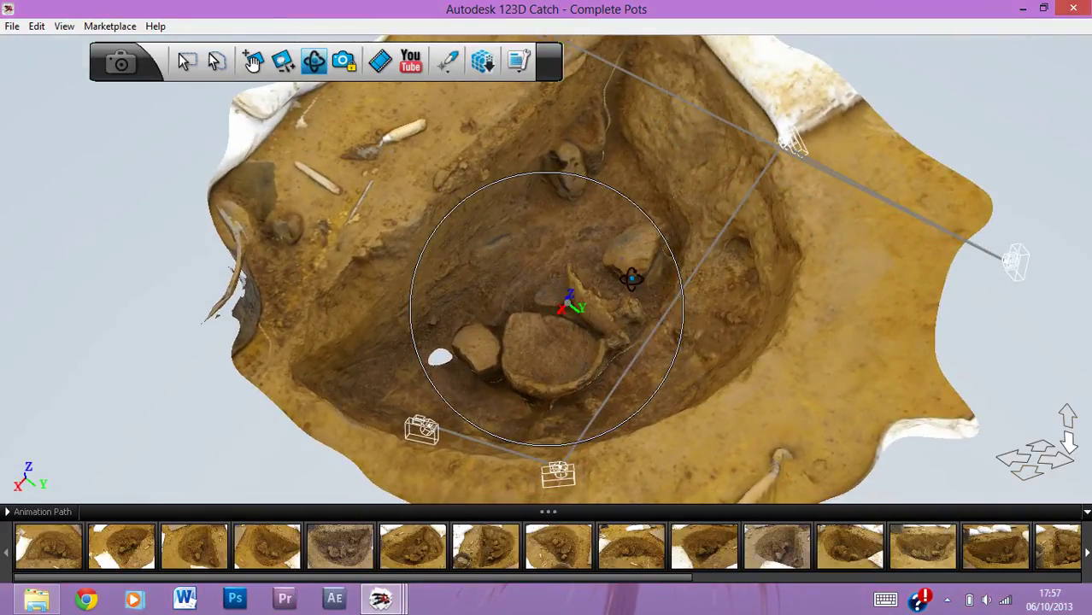
drag(593, 294, 556, 432)
- Bring the Keif the Dragon pit model forward, zoom in and orbit to an oblique side view
mouse_move(381, 598)
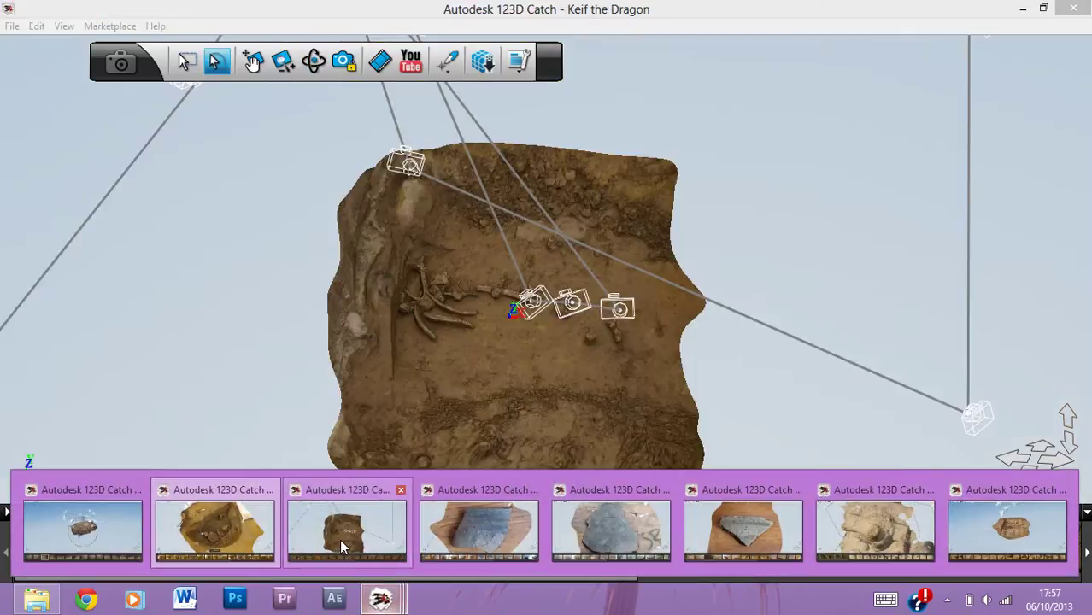
click(339, 539)
click(314, 61)
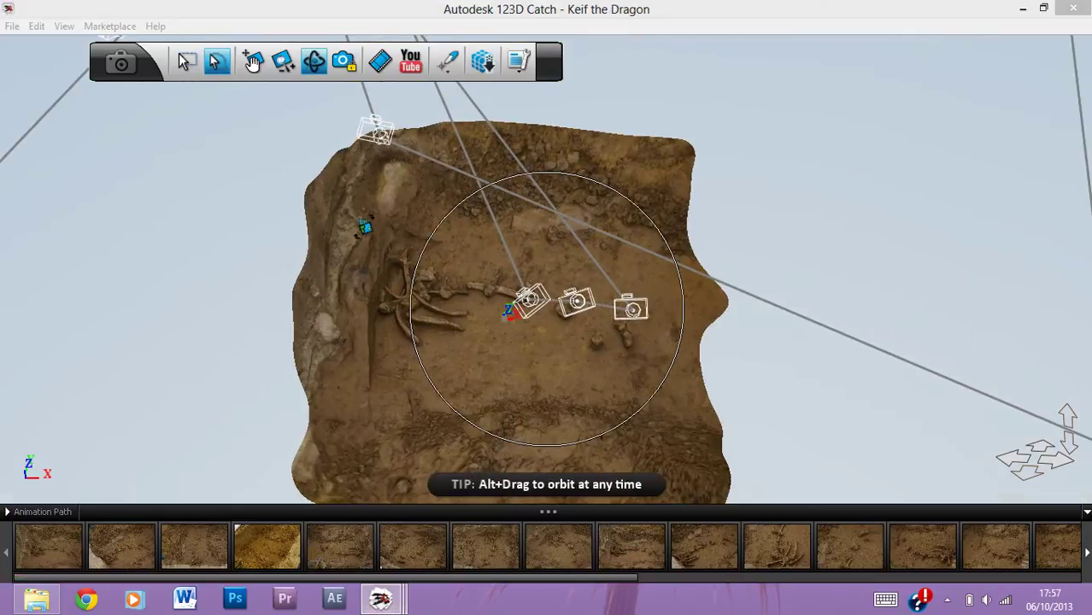
scroll(494, 362, up, 5)
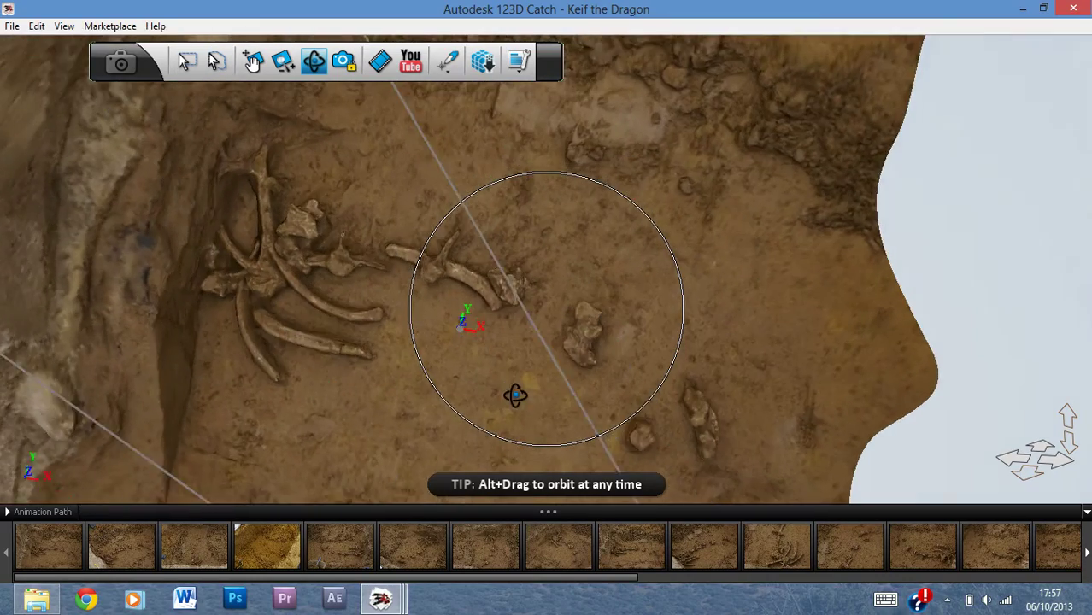
drag(530, 421, 579, 254)
- Orbit and zoom the pit through lower oblique and top-down views, ending back at an oblique view
scroll(555, 316, down, 6)
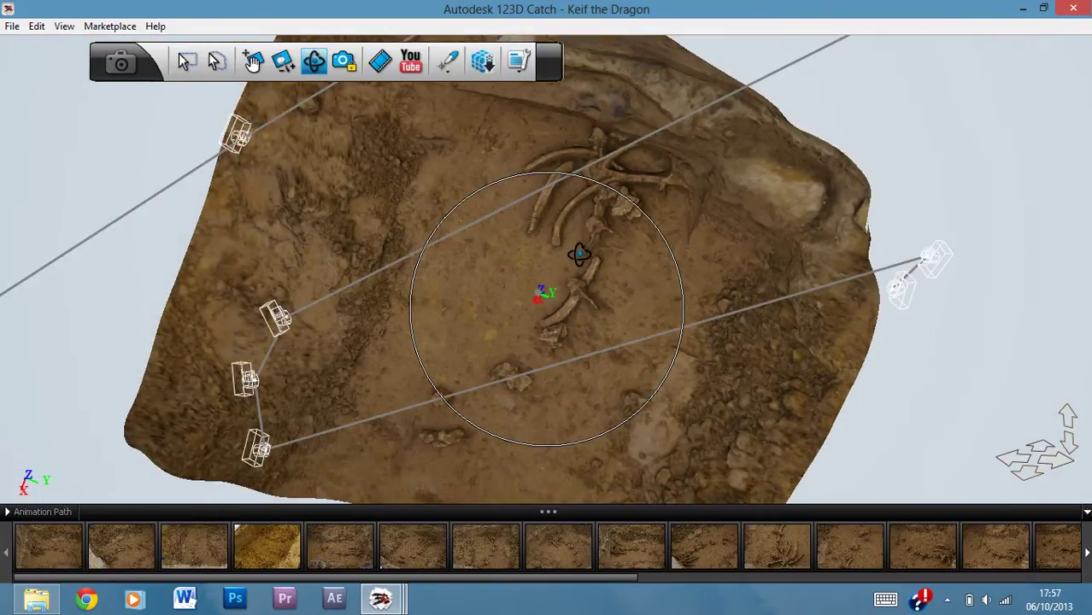
drag(546, 304, 526, 262)
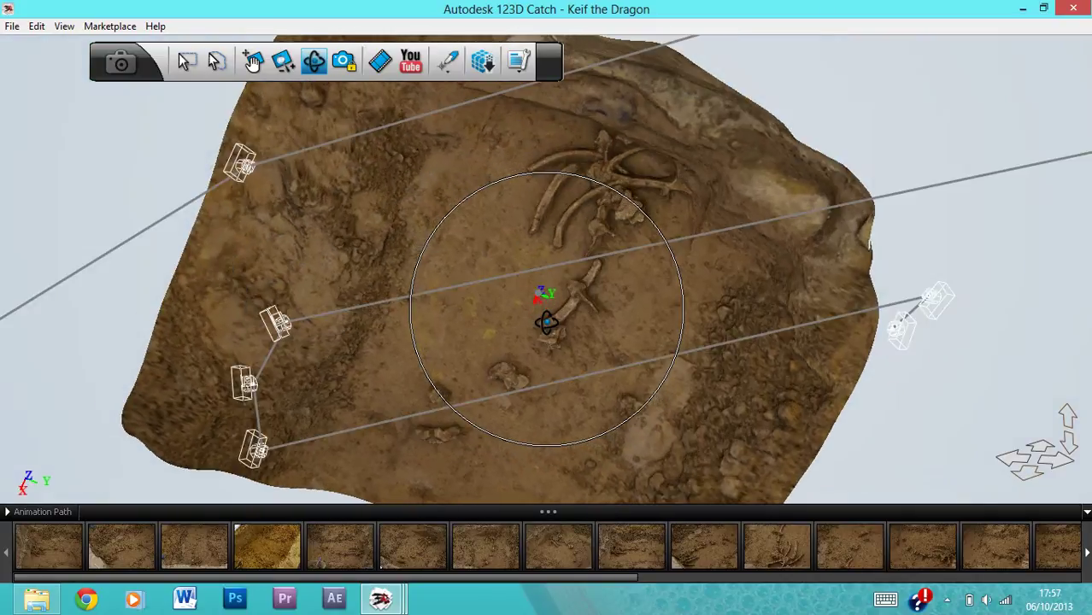
drag(547, 322, 559, 411)
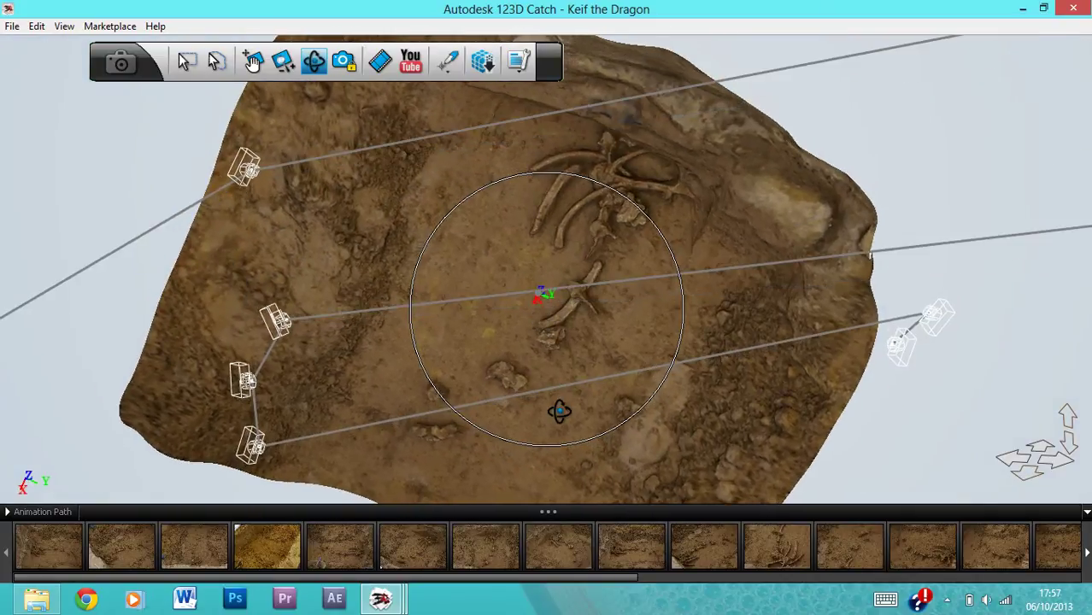
scroll(571, 346, up, 3)
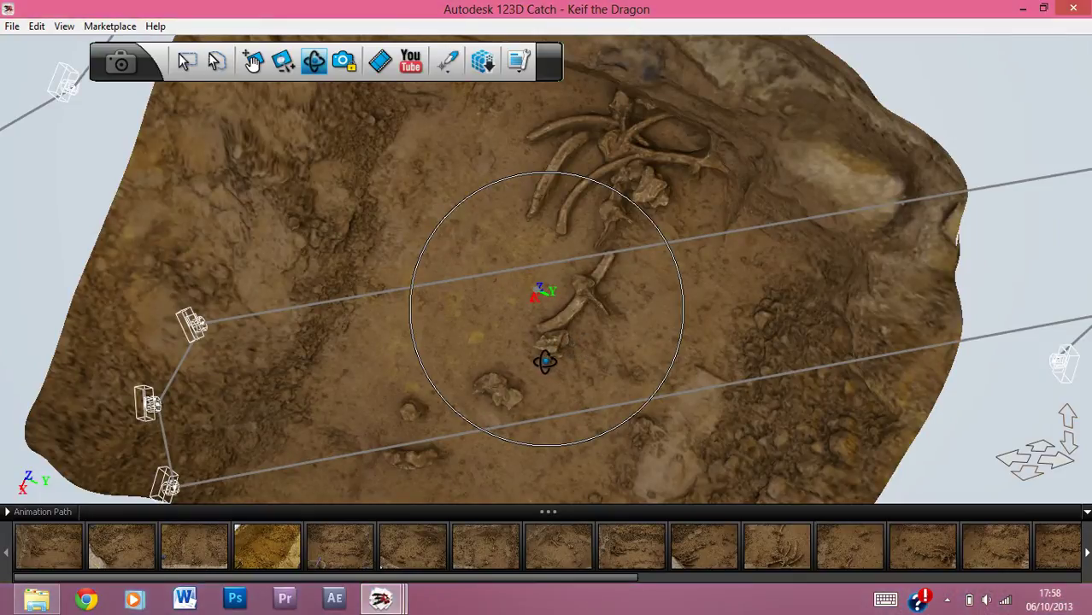
drag(543, 363, 572, 289)
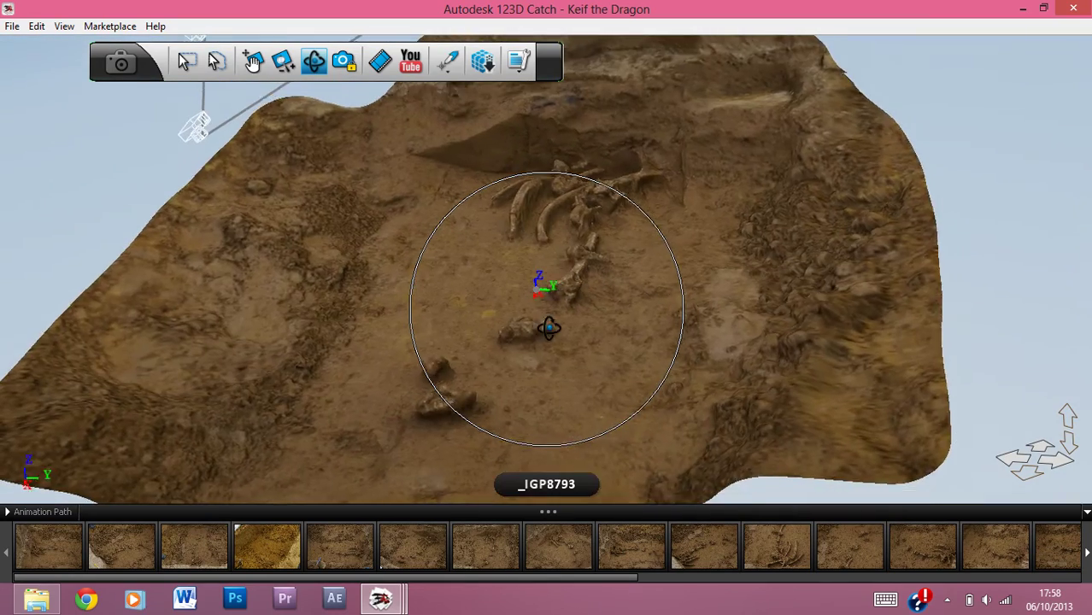
drag(548, 327, 768, 350)
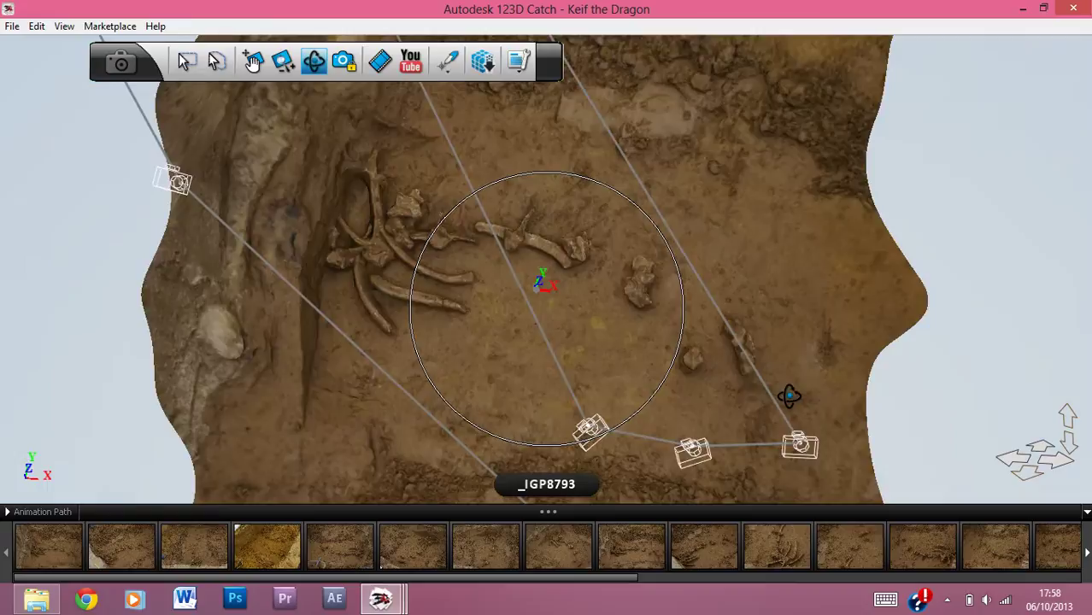
drag(771, 393, 641, 331)
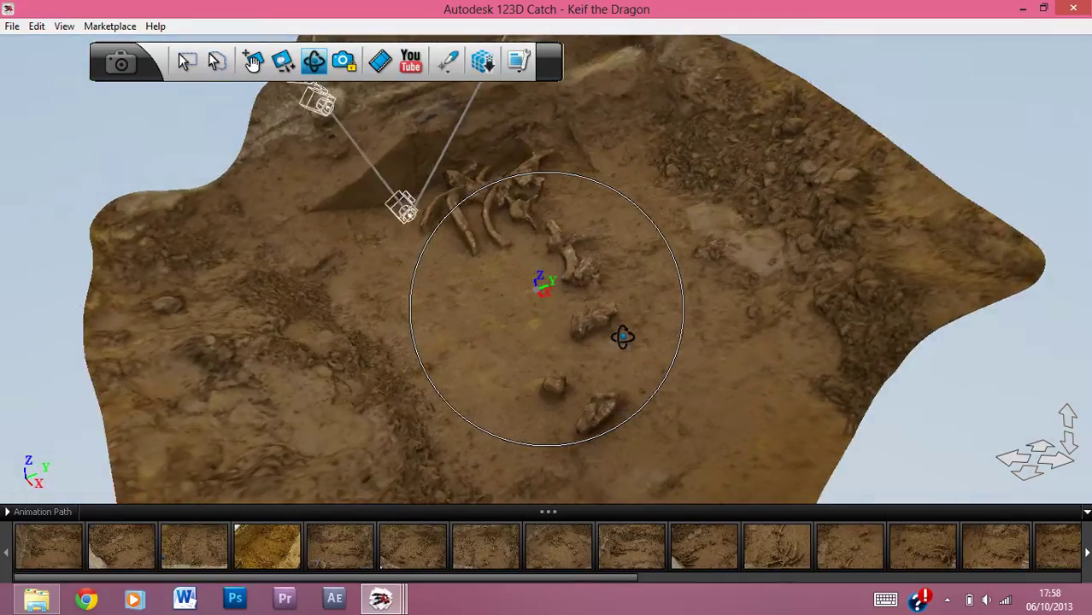
- Switch to the Caerau - Pot 2 sherd and orbit it to oblique and top-down views
mouse_move(402, 601)
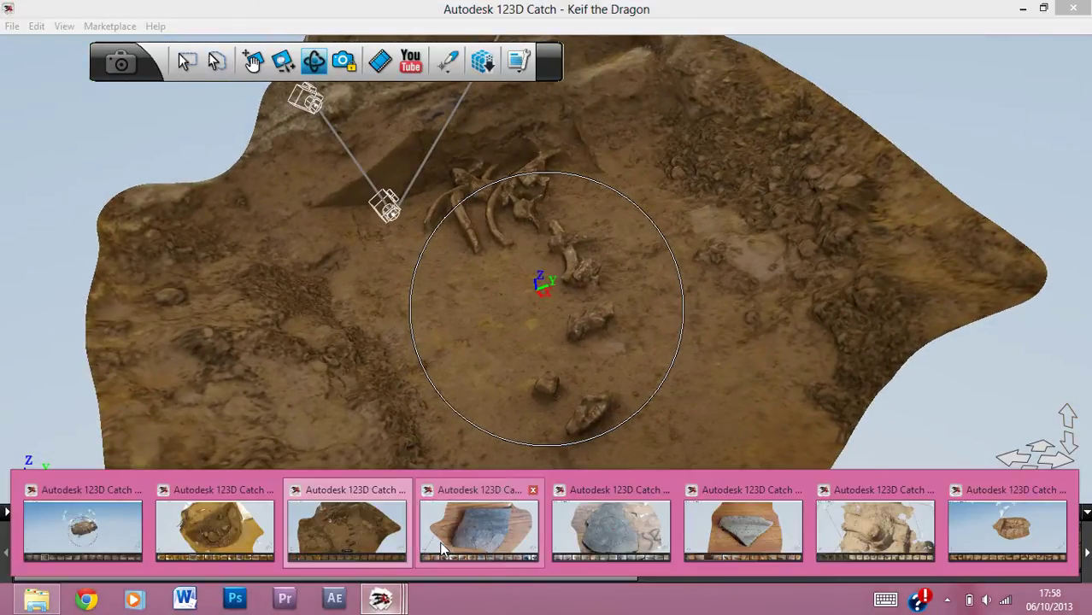
click(440, 536)
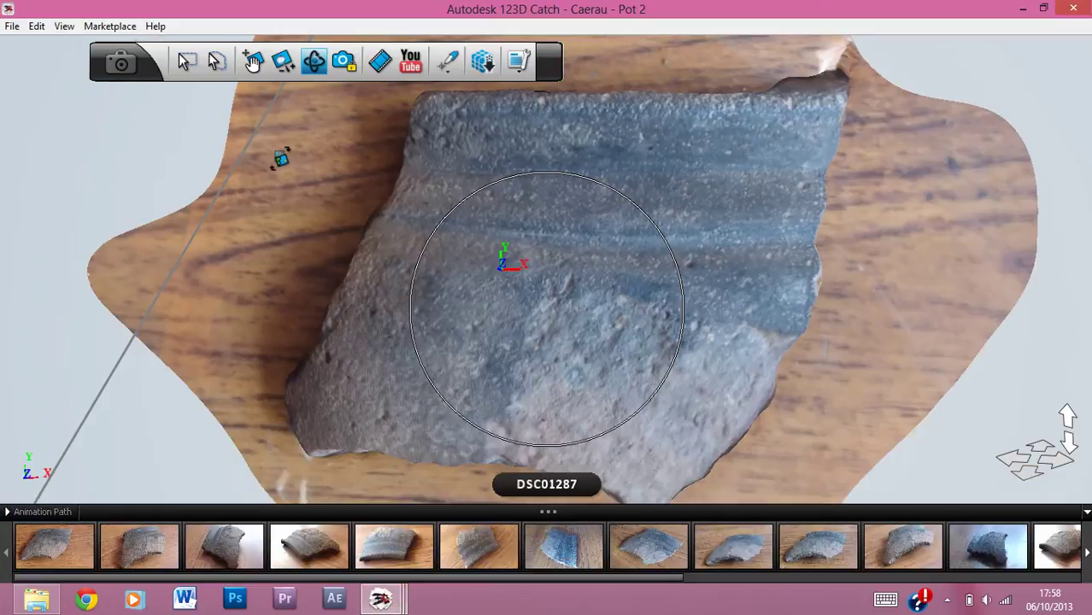
drag(524, 308, 587, 323)
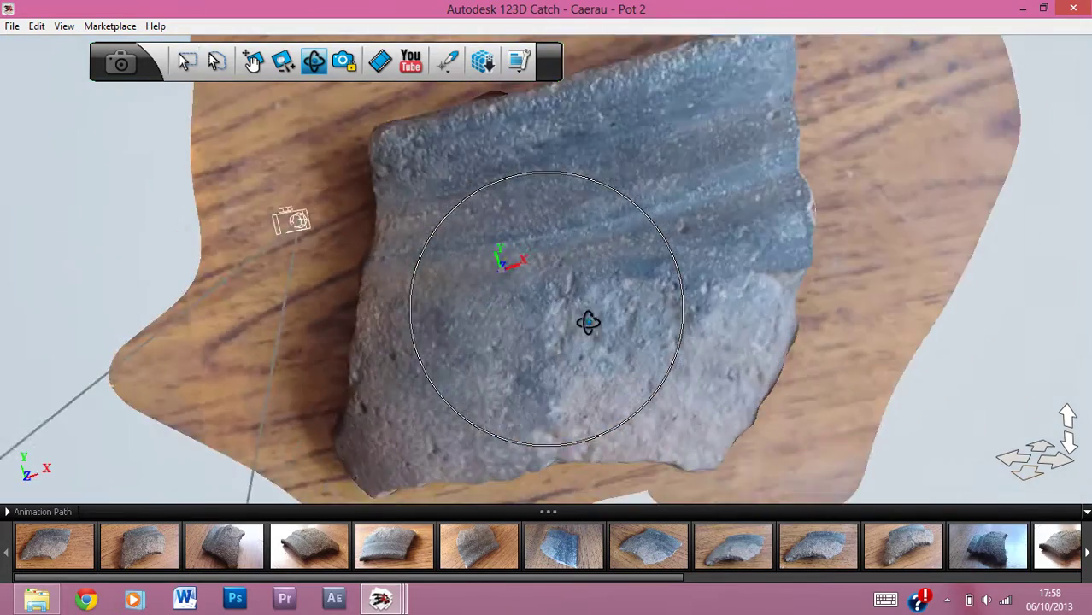
drag(655, 320, 556, 313)
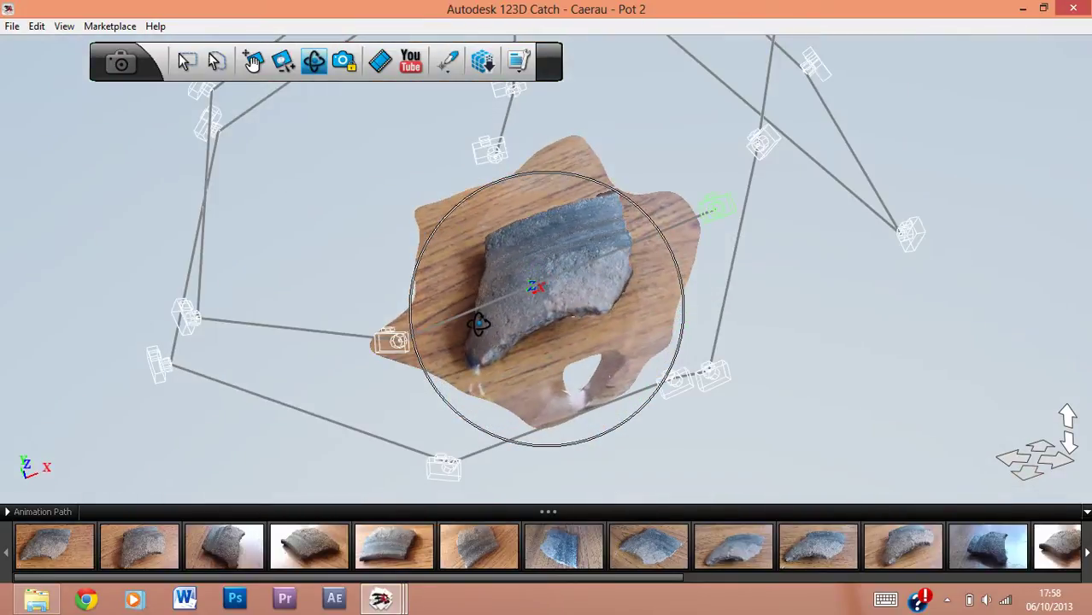
- Zoom to an oblique close-up of the sherd, then fit the whole sherd back in view with Home
scroll(510, 322, up, 8)
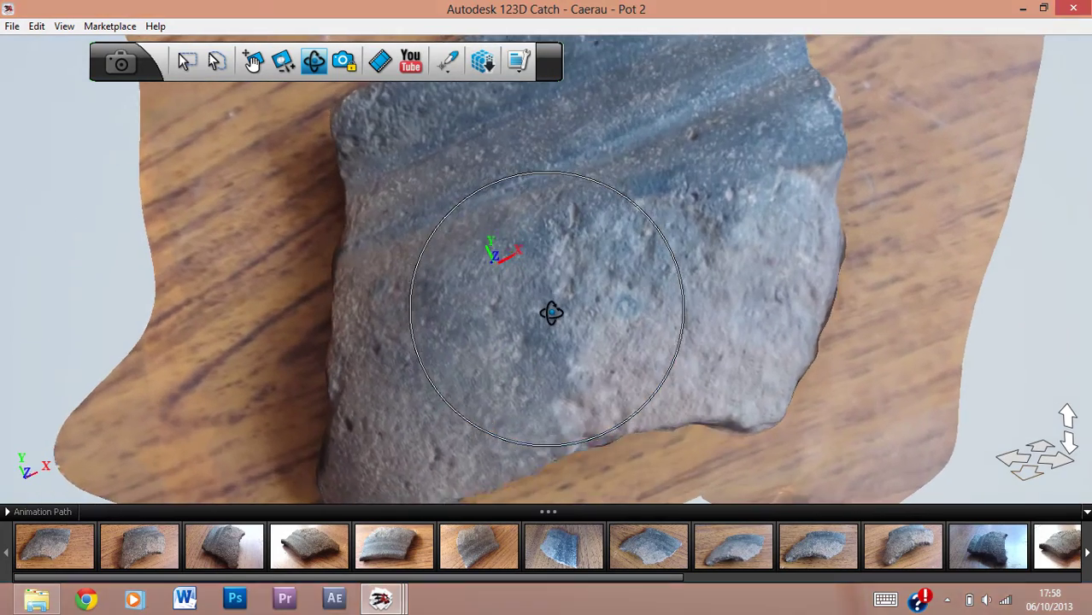
scroll(551, 312, up, 2)
drag(550, 317, 388, 310)
key(Home)
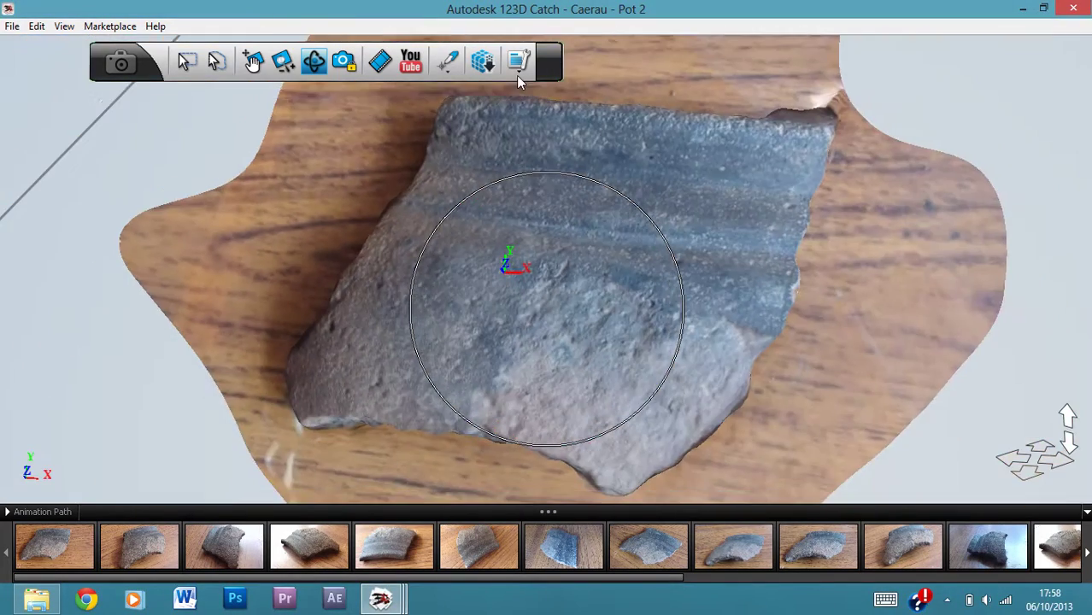
- Show the Pot 2 sherd as a wireframe mesh and orbit to see the camera ring above
click(461, 123)
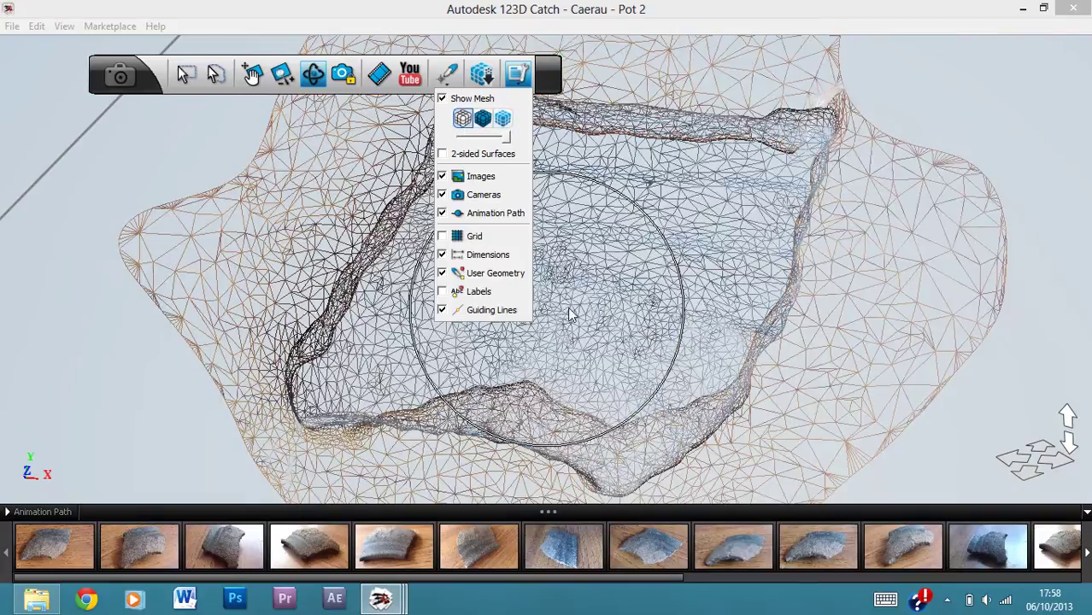
scroll(591, 282, down, 6)
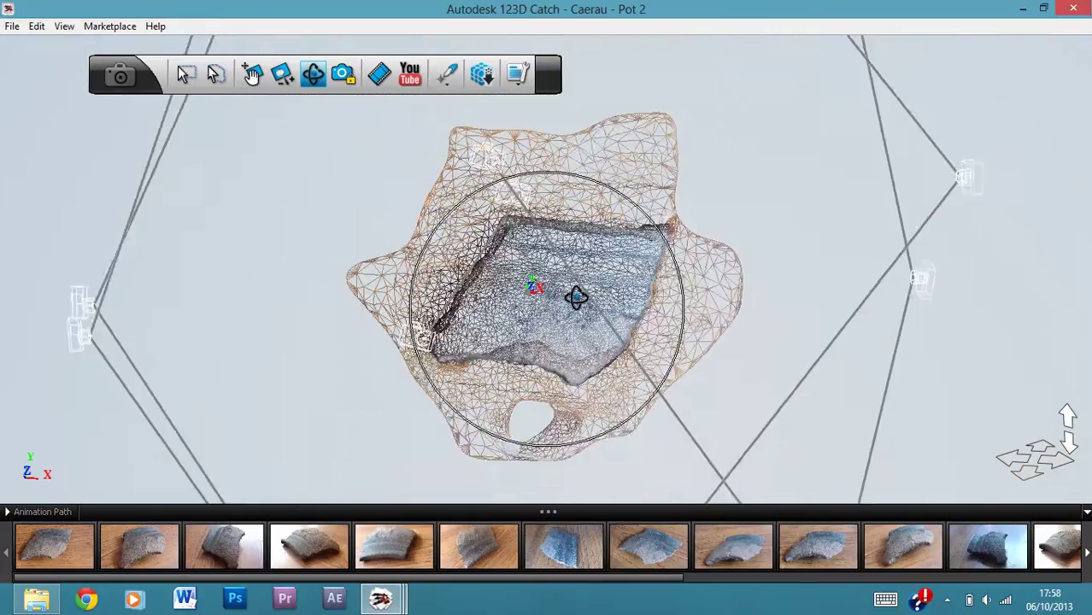
scroll(578, 307, down, 3)
drag(583, 318, 546, 314)
scroll(527, 282, up, 6)
scroll(546, 315, down, 5)
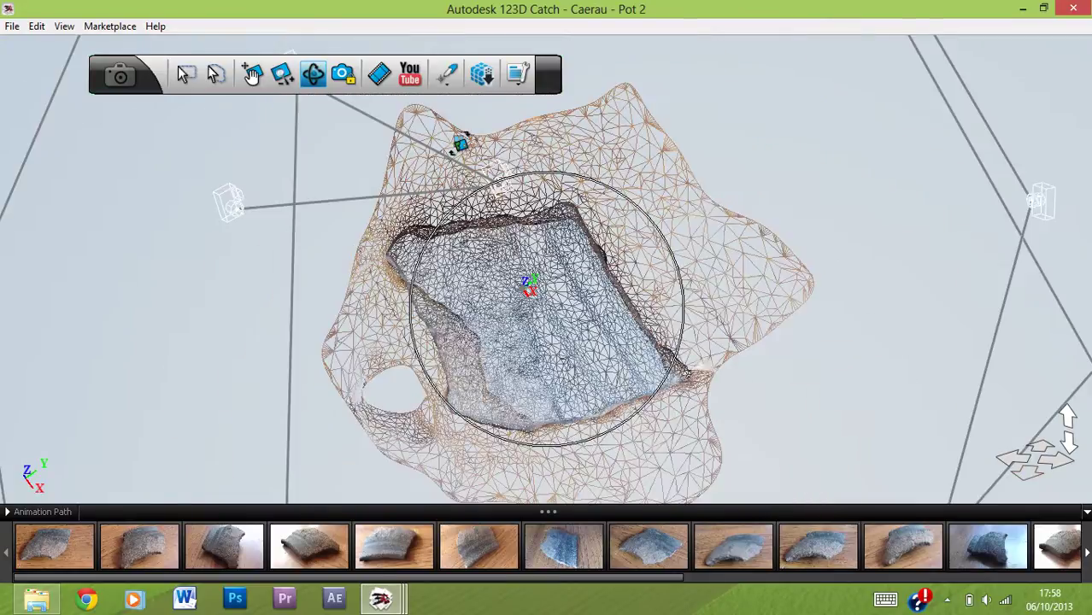
- Restore the photo-textured mesh display and orbit to a low side view of sherd and cameras
click(517, 75)
click(502, 119)
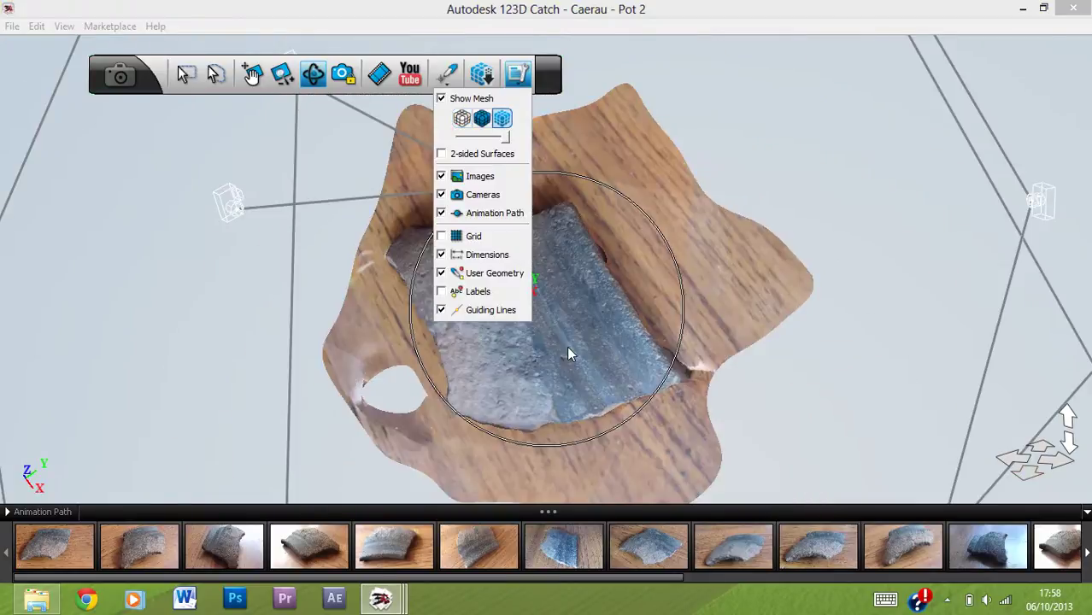
drag(568, 353, 593, 333)
scroll(556, 340, down, 5)
drag(545, 268, 499, 241)
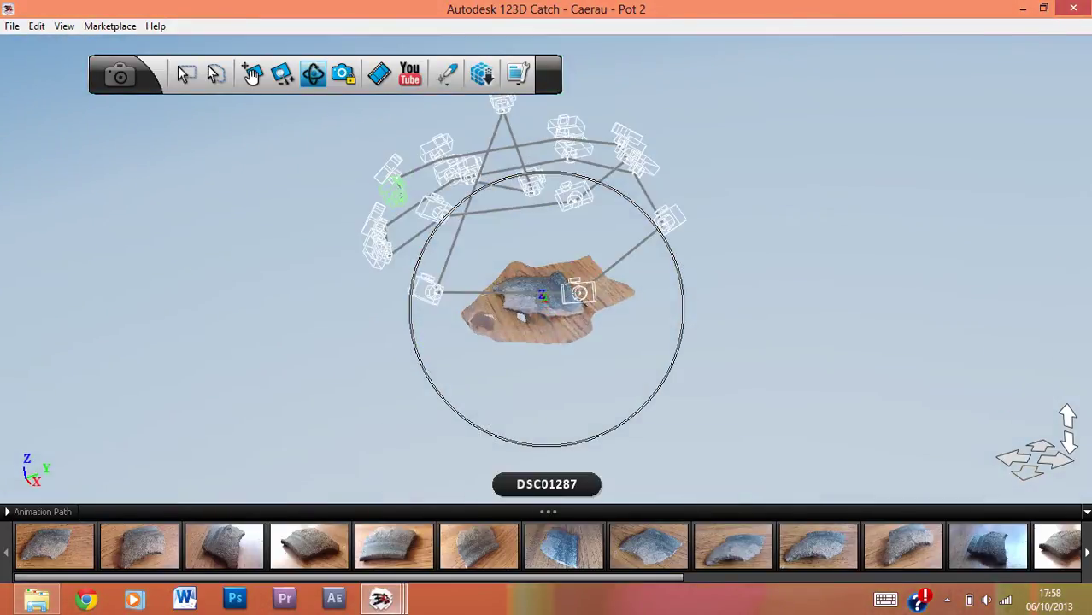
- Switch to Caerau - Pot 3 and orbit the sherd to side and low oblique views, zooming between
click(381, 598)
click(597, 536)
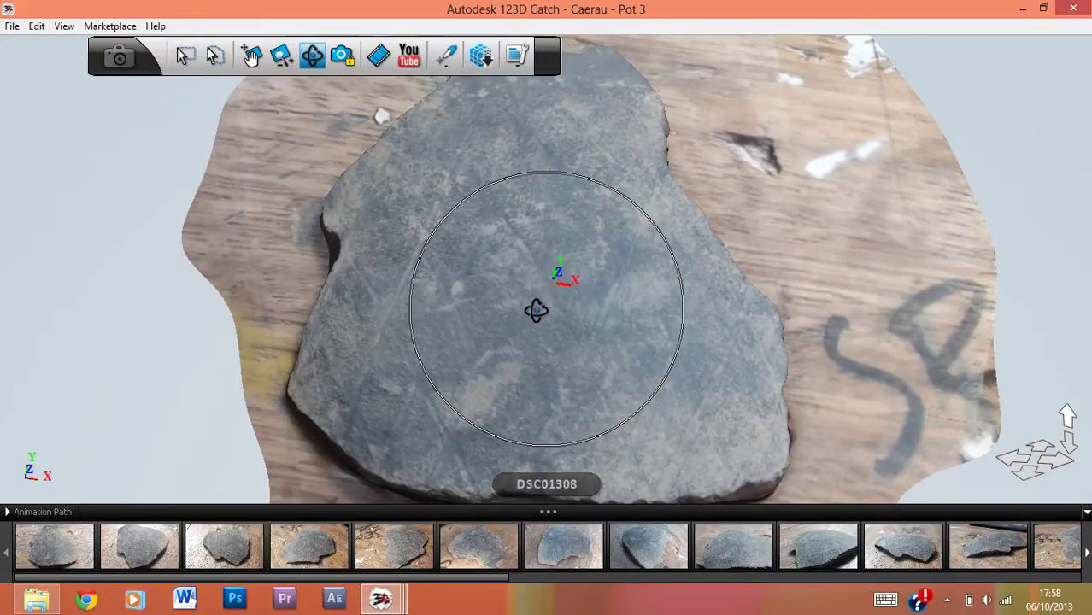
drag(536, 310, 672, 477)
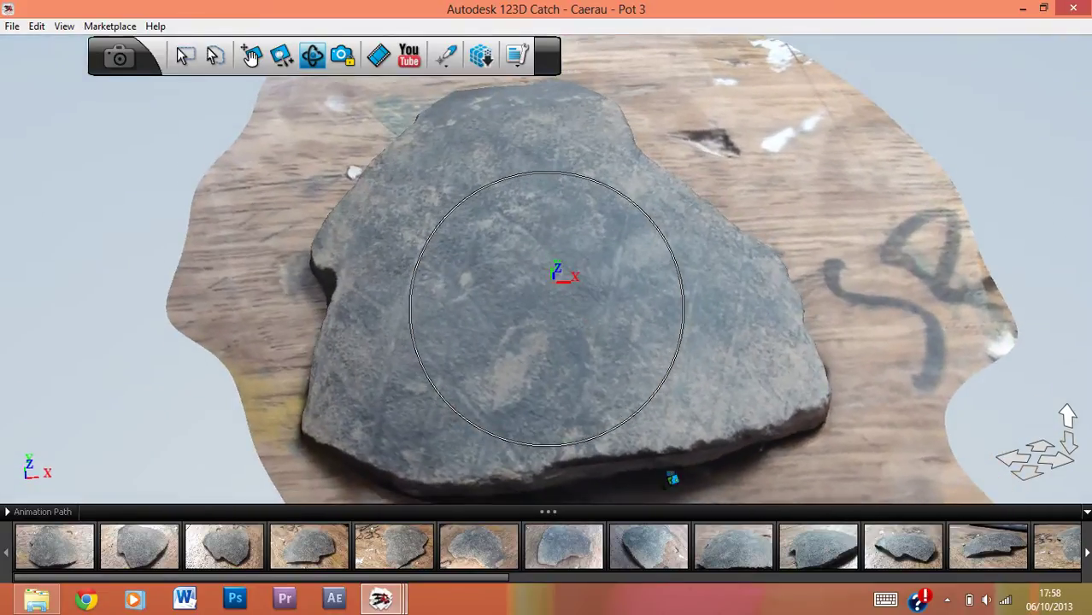
scroll(513, 289, down, 5)
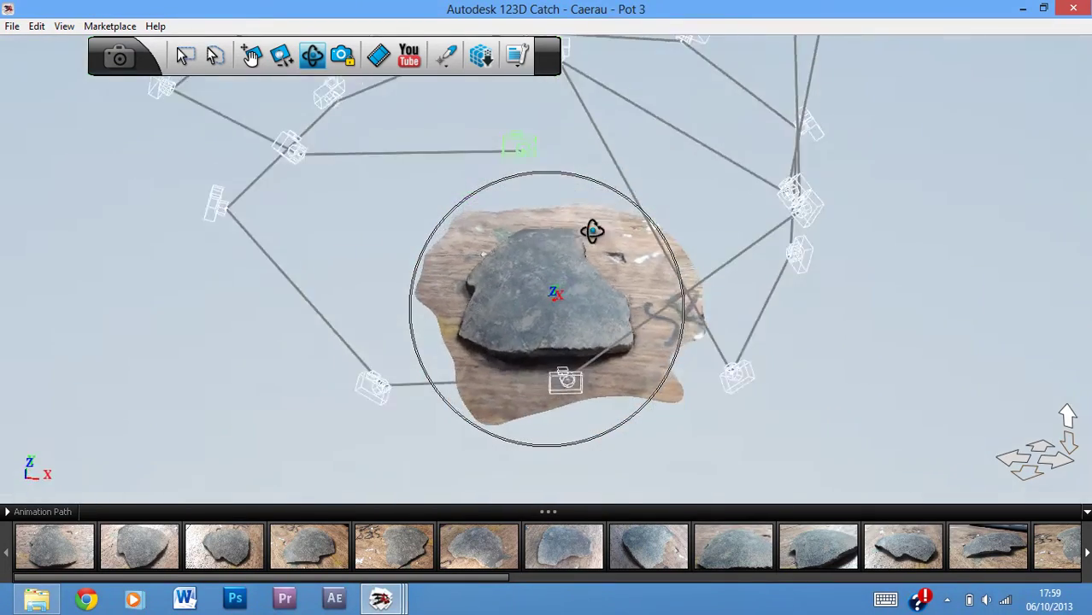
drag(592, 230, 513, 297)
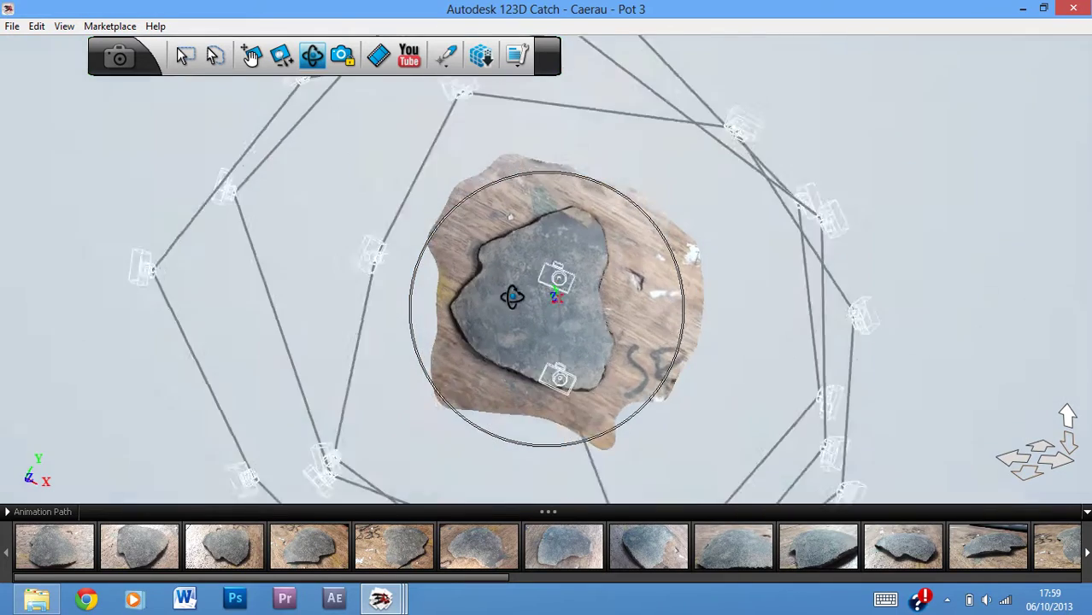
scroll(539, 287, up, 4)
drag(553, 308, 440, 308)
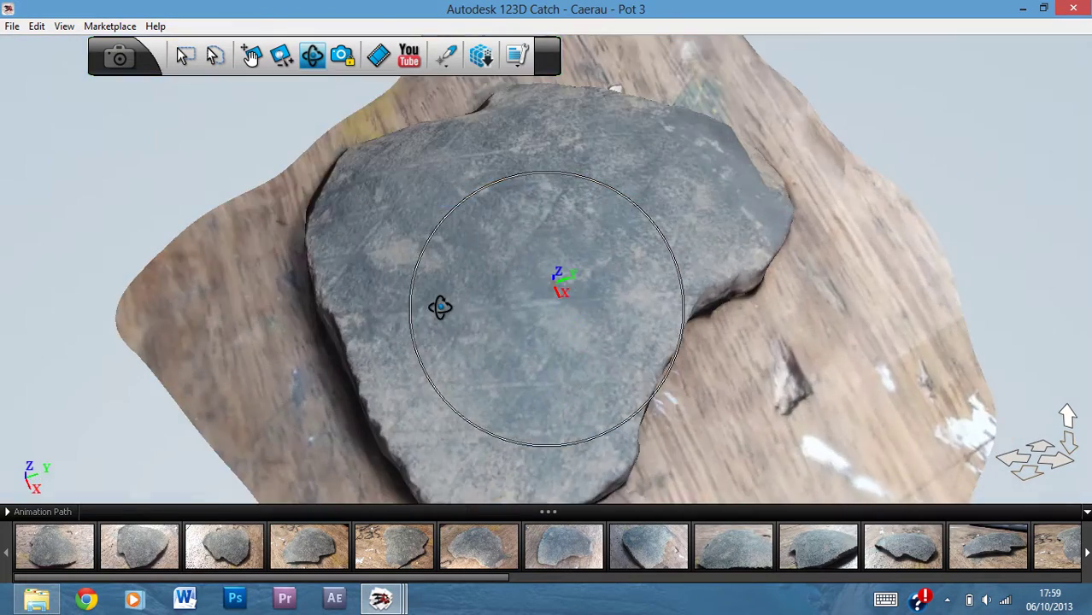
- Switch to Caerau - Pot and orbit the triangular sherd to low front and top-down views, then zoom out
click(402, 603)
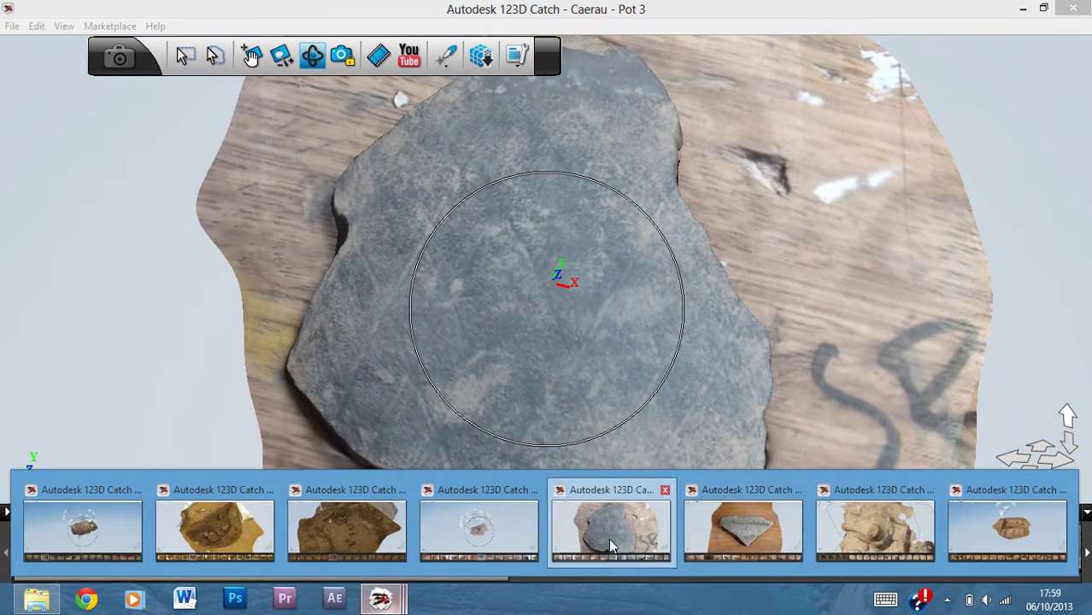
click(708, 523)
drag(584, 289, 920, 221)
drag(505, 311, 690, 317)
drag(476, 321, 521, 287)
scroll(521, 287, down, 5)
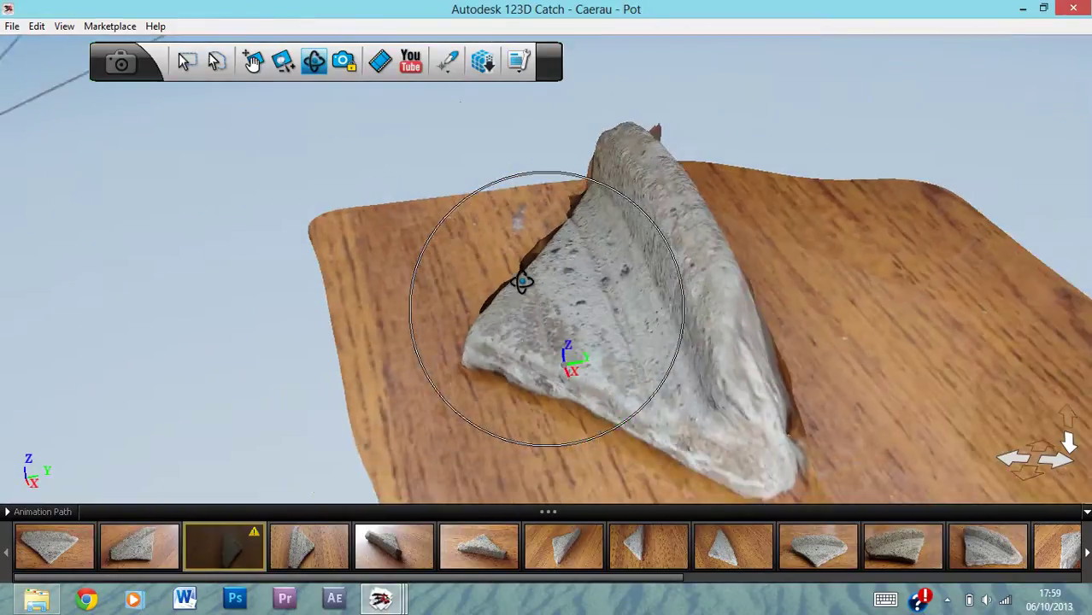
- Bring the Caerau - massive Pit 2 model to the front from the taskbar previews
mouse_move(400, 603)
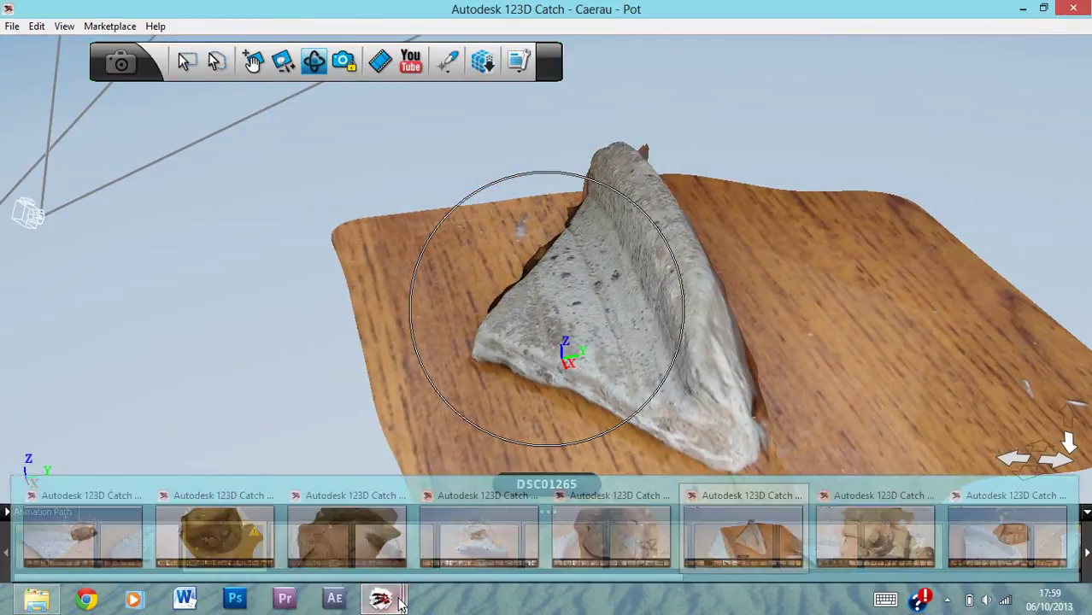
mouse_move(276, 533)
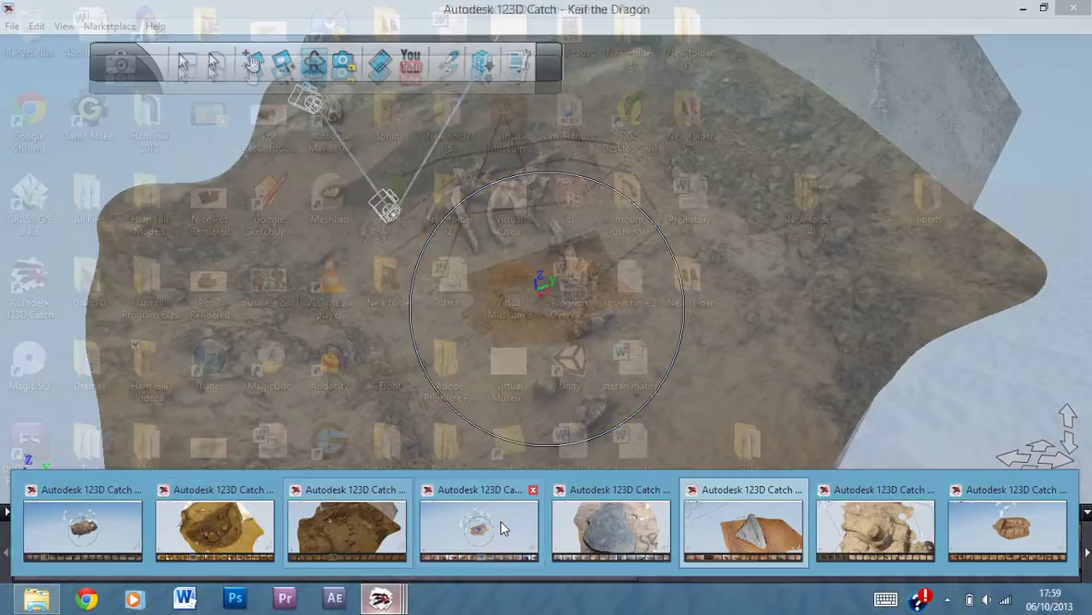
mouse_move(588, 540)
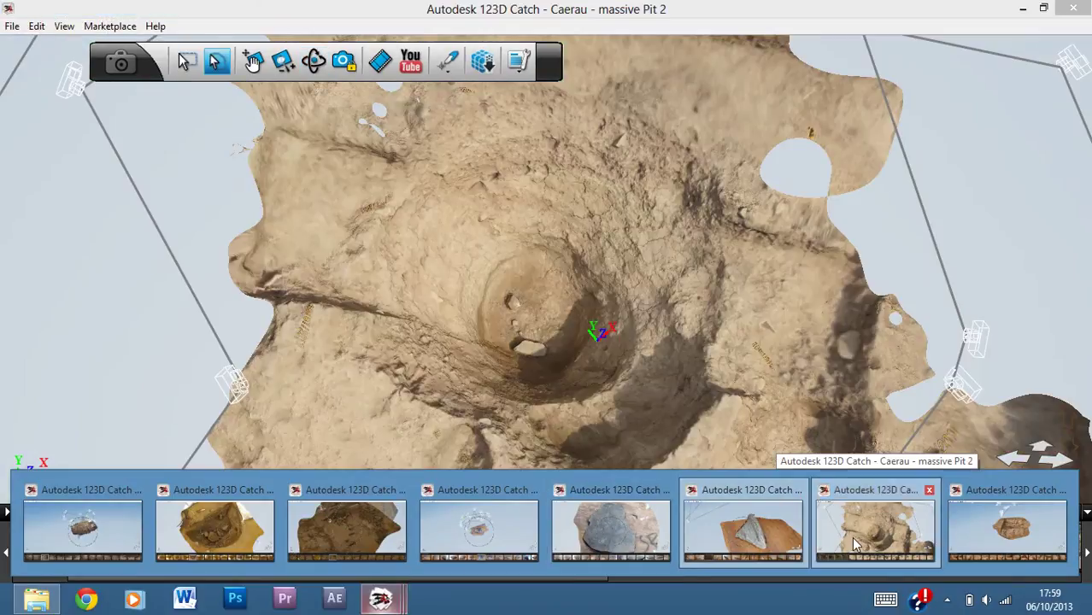
click(854, 544)
- Orbit the excavated pit to a flatter side view, then zoom in to look into its interior
click(313, 60)
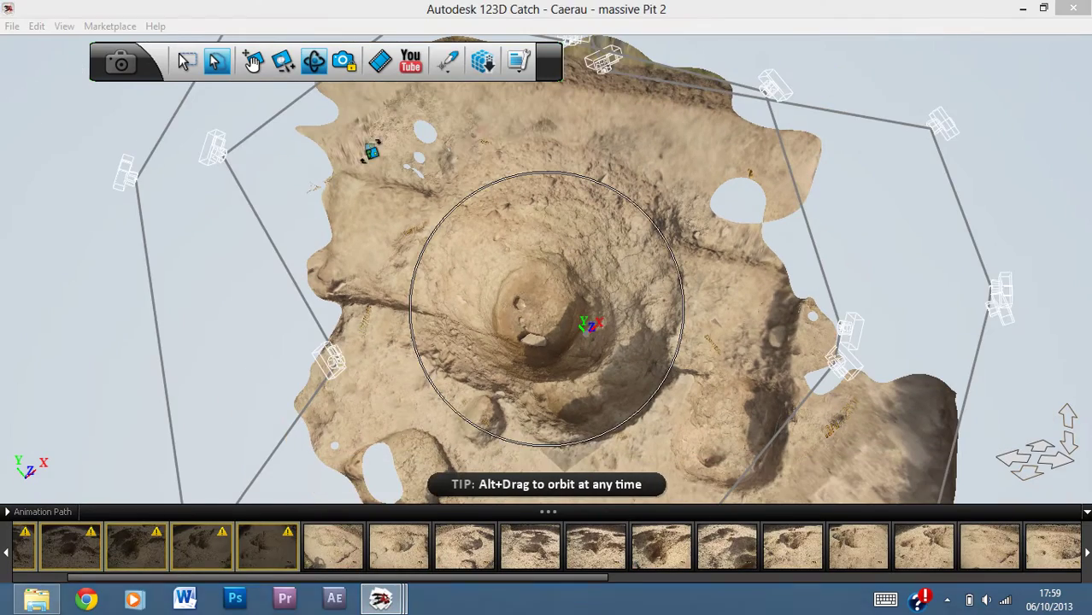
drag(593, 376, 587, 311)
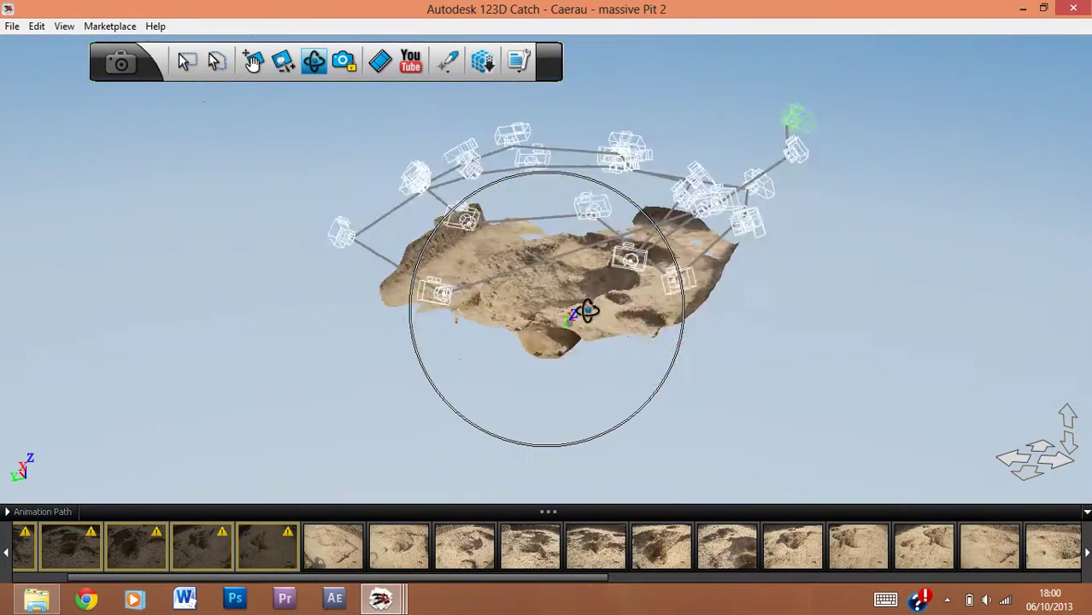
drag(508, 294, 448, 308)
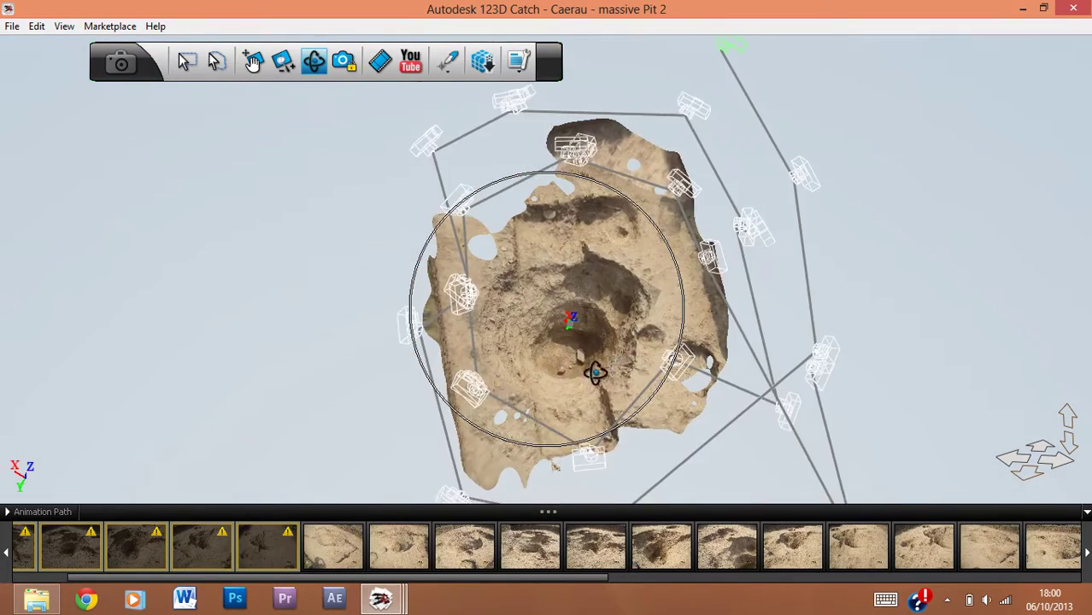
scroll(659, 320, up, 8)
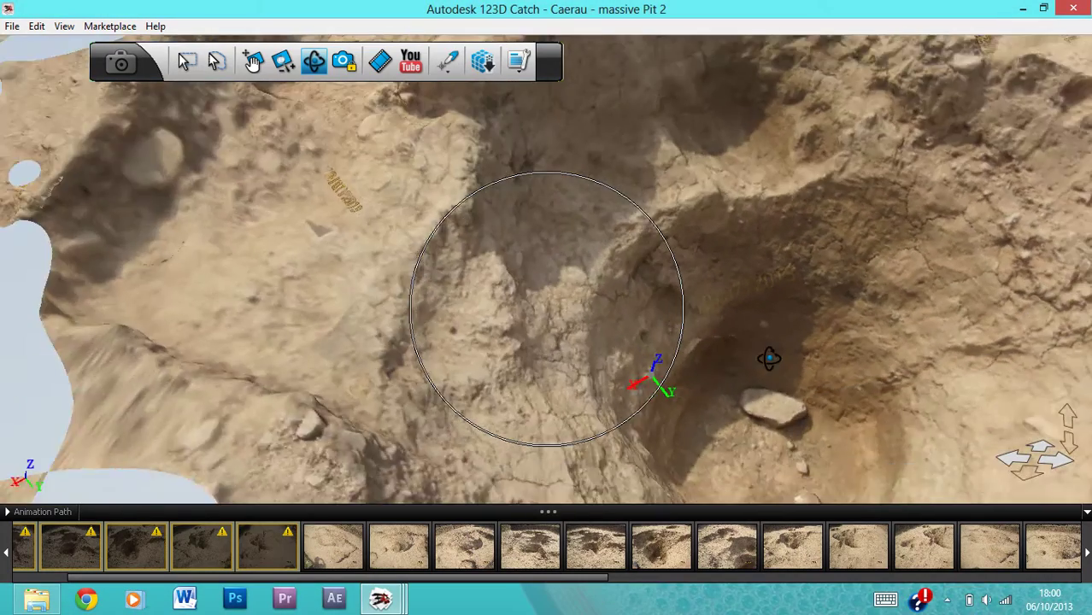
drag(768, 358, 696, 259)
drag(794, 266, 573, 319)
scroll(573, 318, down, 5)
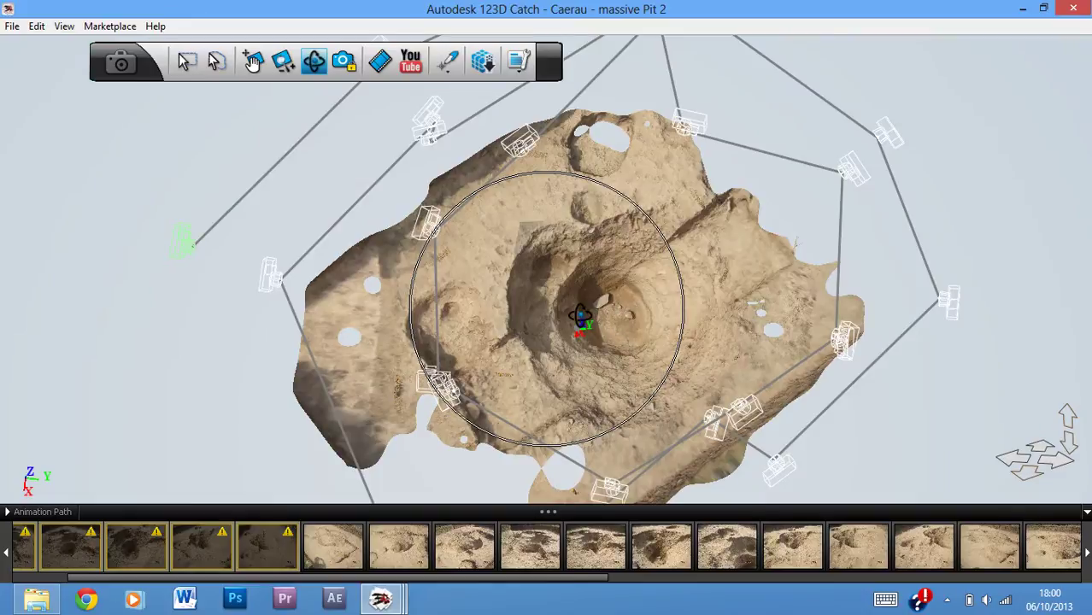
click(381, 600)
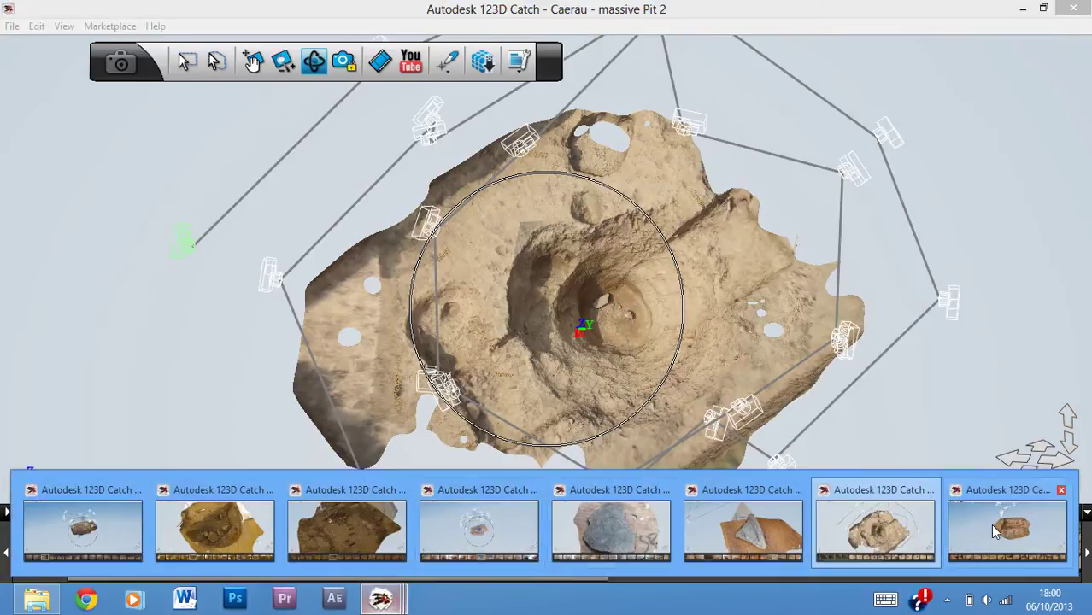
- Switch to the pit model and orbit it to a top-down view, zooming in and out
click(995, 532)
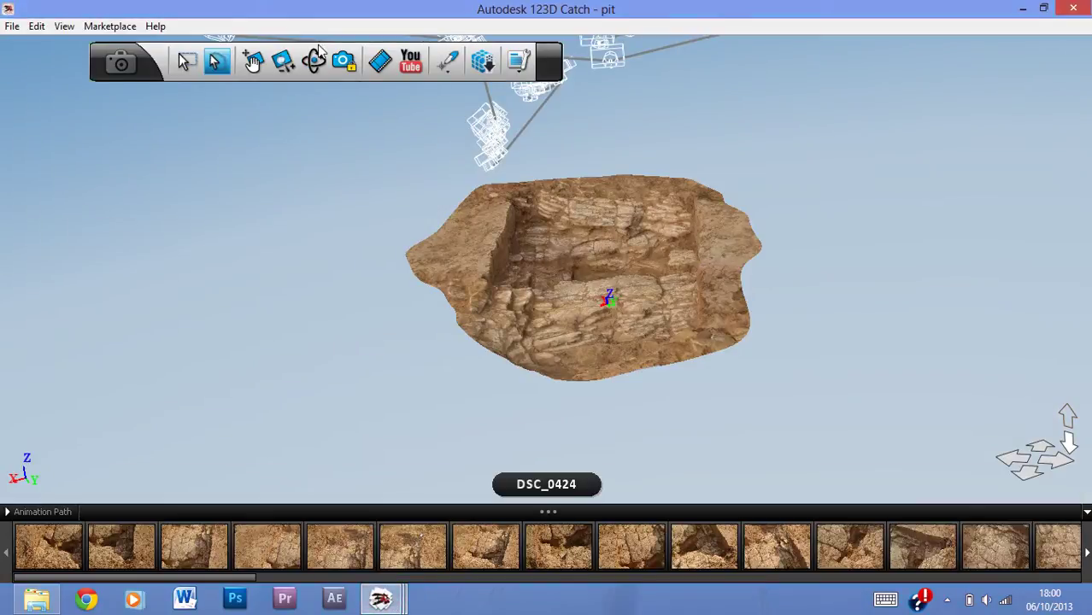
drag(562, 337, 567, 369)
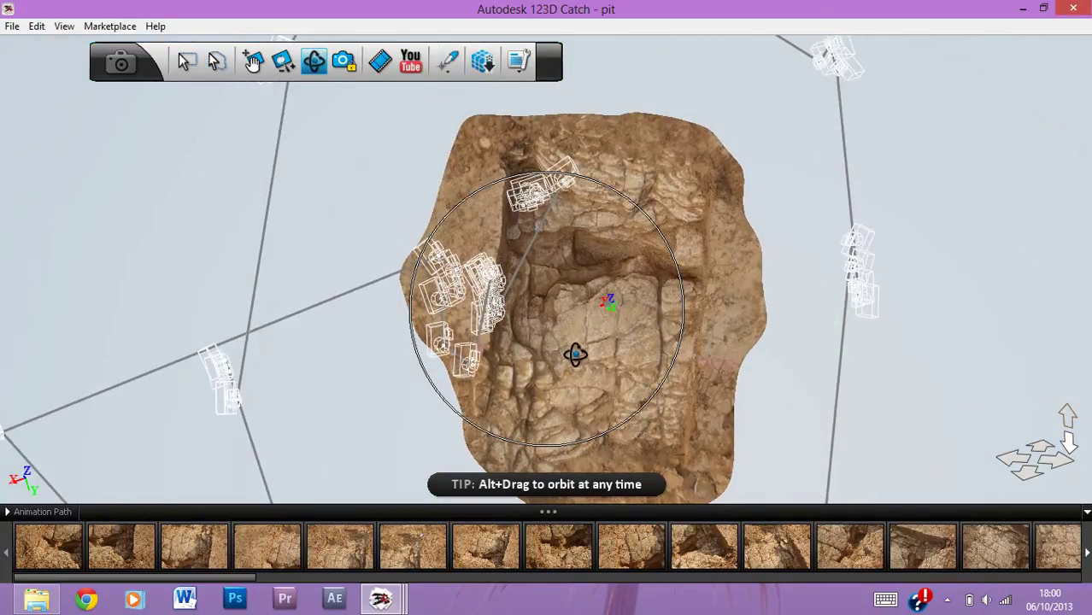
scroll(575, 355, up, 3)
drag(533, 334, 533, 306)
scroll(530, 297, down, 8)
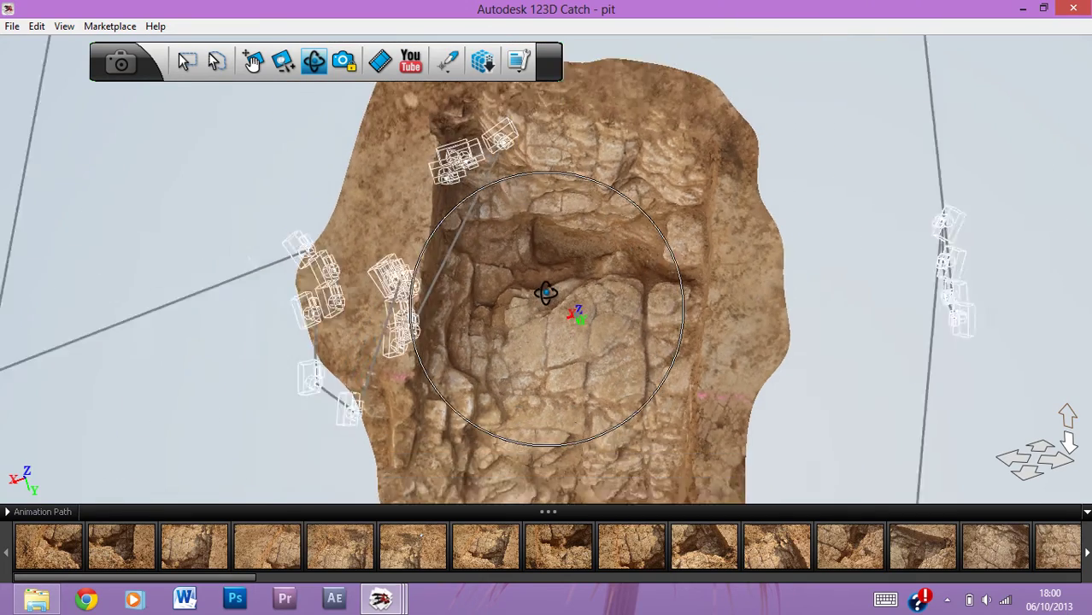
- Orbit the stone-lined pit to a tilted side view and several other angles
drag(561, 294, 281, 282)
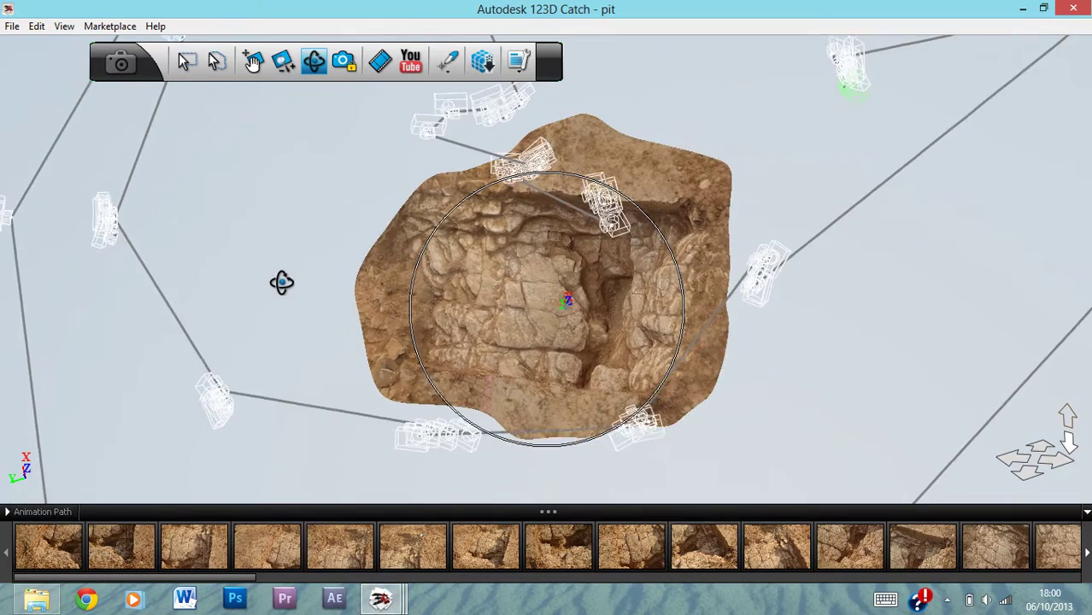
scroll(574, 320, up, 5)
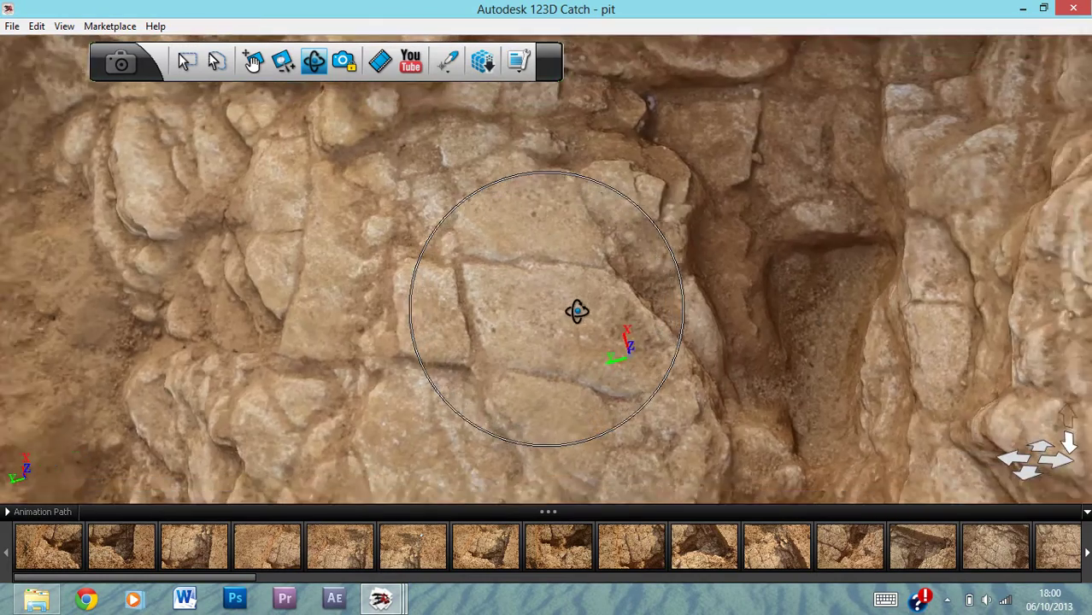
scroll(575, 320, down, 3)
drag(576, 303, 531, 281)
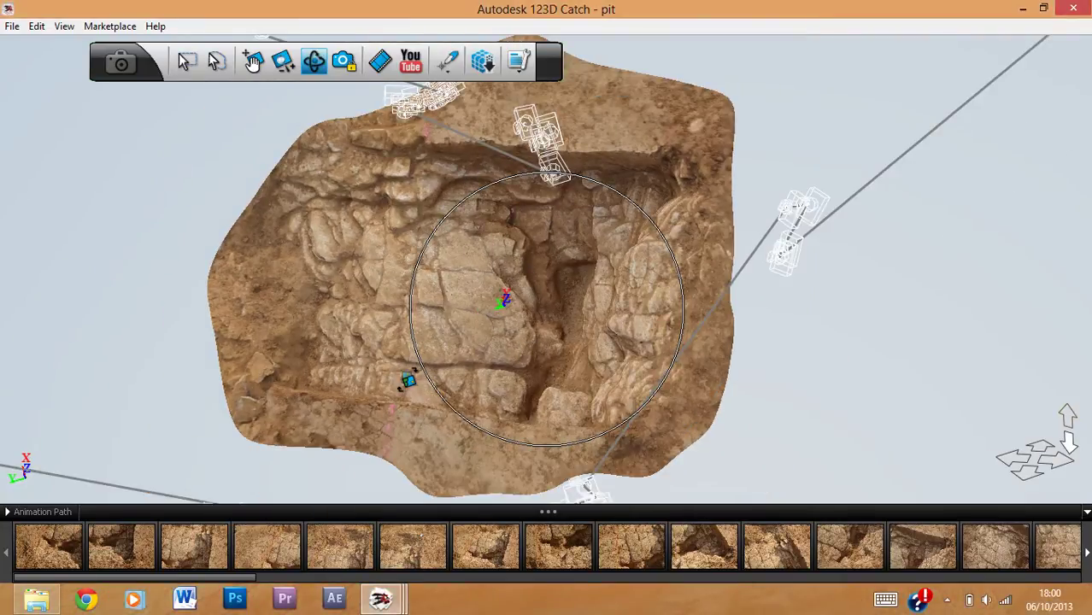
drag(596, 319, 500, 292)
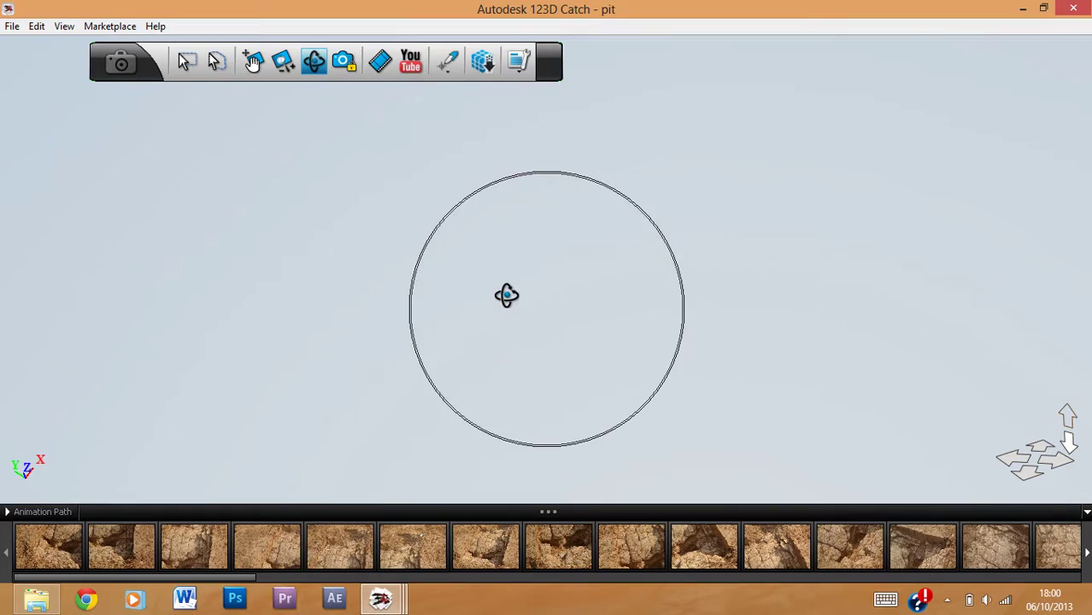
- Zoom out and tilt the view to show the whole pit with its camera ring
scroll(517, 291, down, 5)
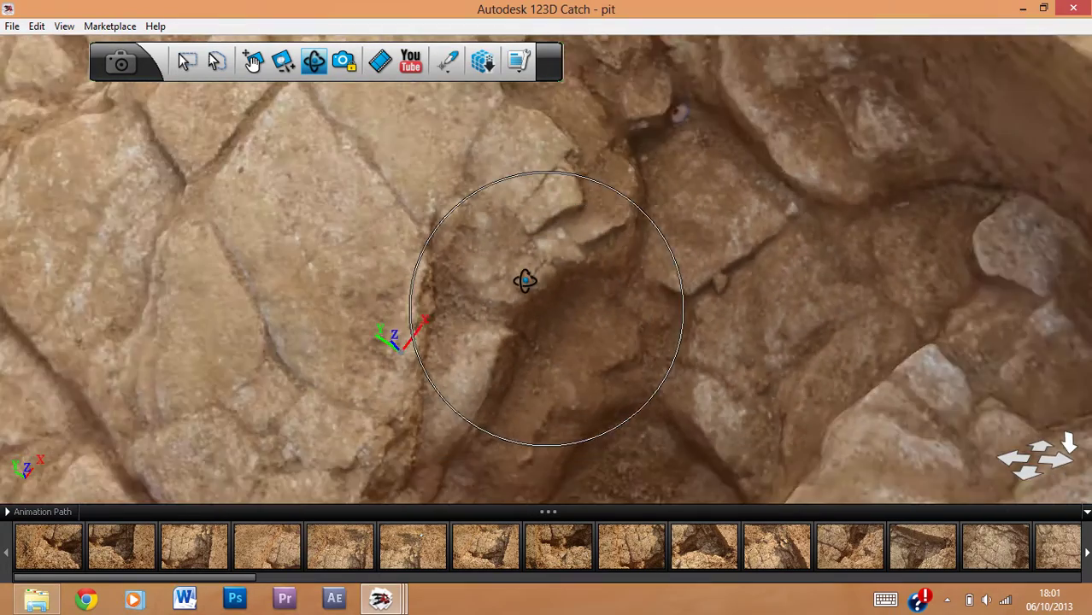
scroll(524, 282, down, 3)
drag(524, 283, 572, 309)
scroll(576, 309, down, 5)
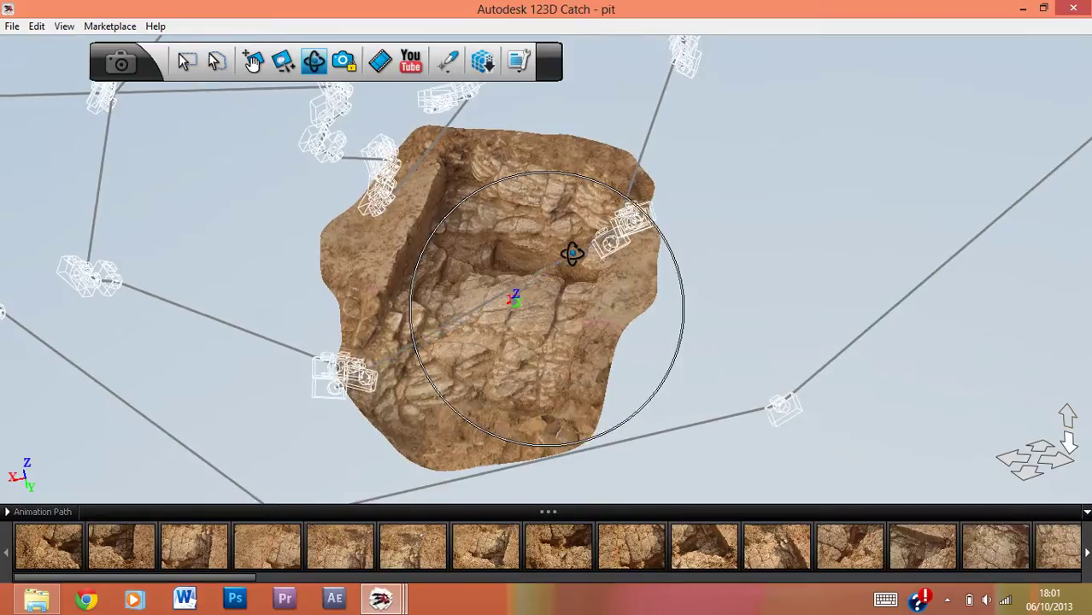
scroll(553, 257, down, 3)
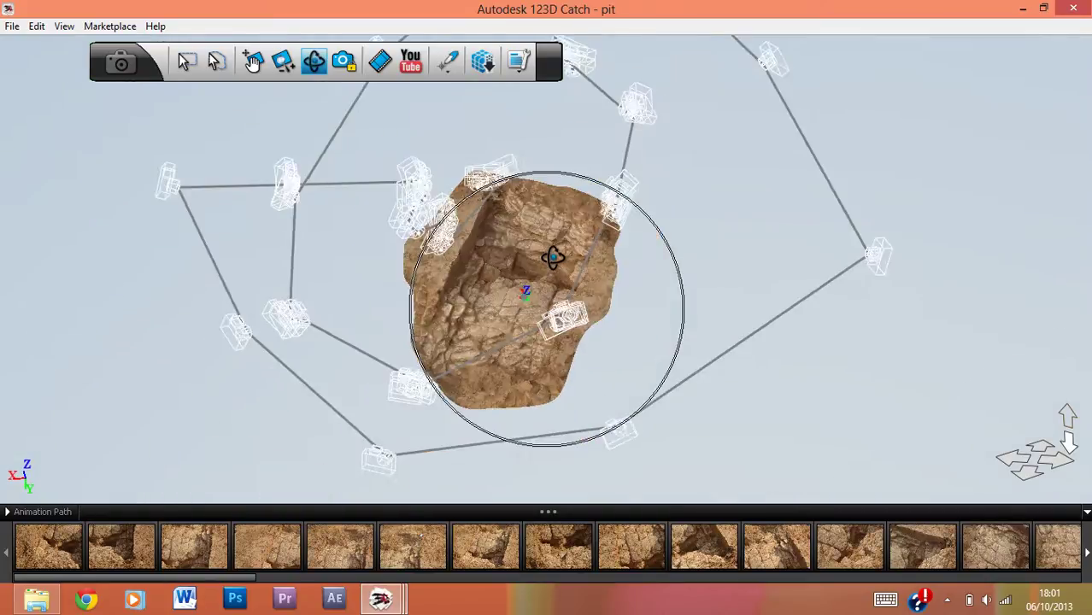
- Rotate around the rock and camera ring, then select the camera for photo DSC_0417
drag(544, 245, 483, 172)
drag(452, 173, 483, 226)
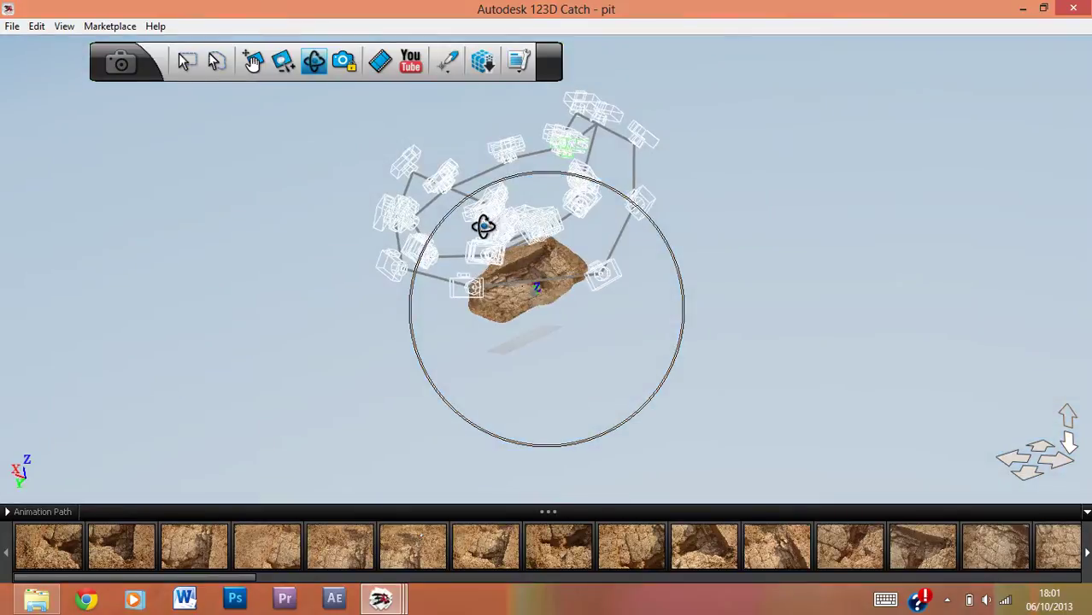
drag(559, 340, 572, 317)
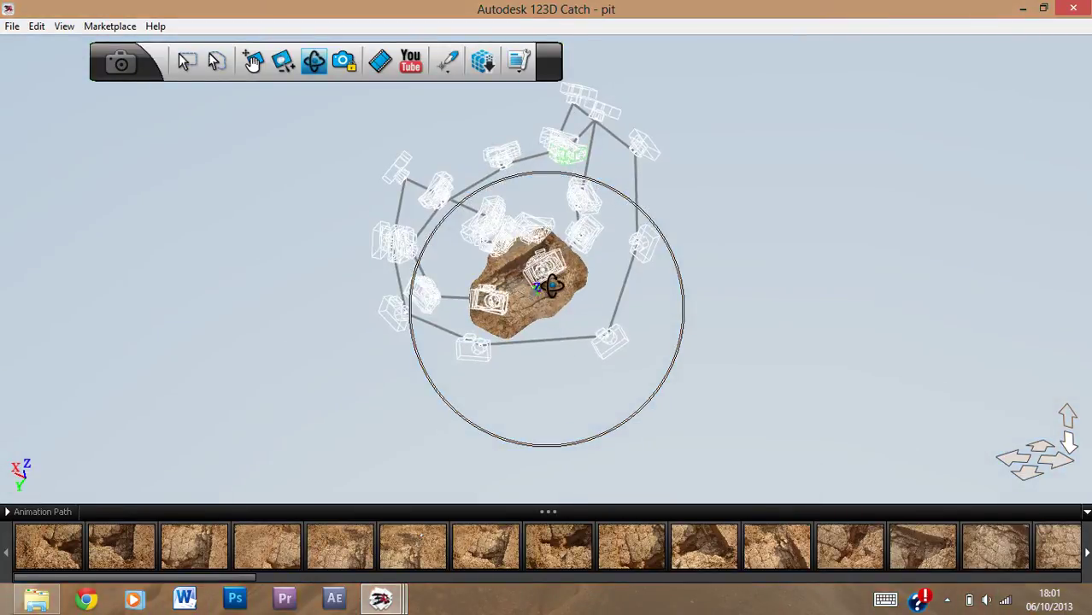
click(570, 157)
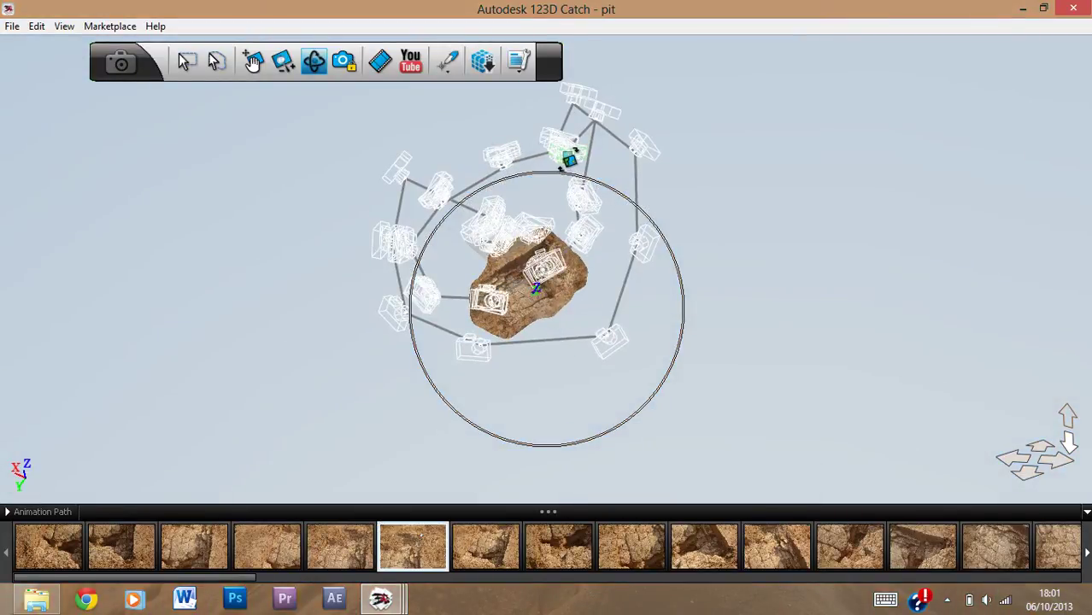